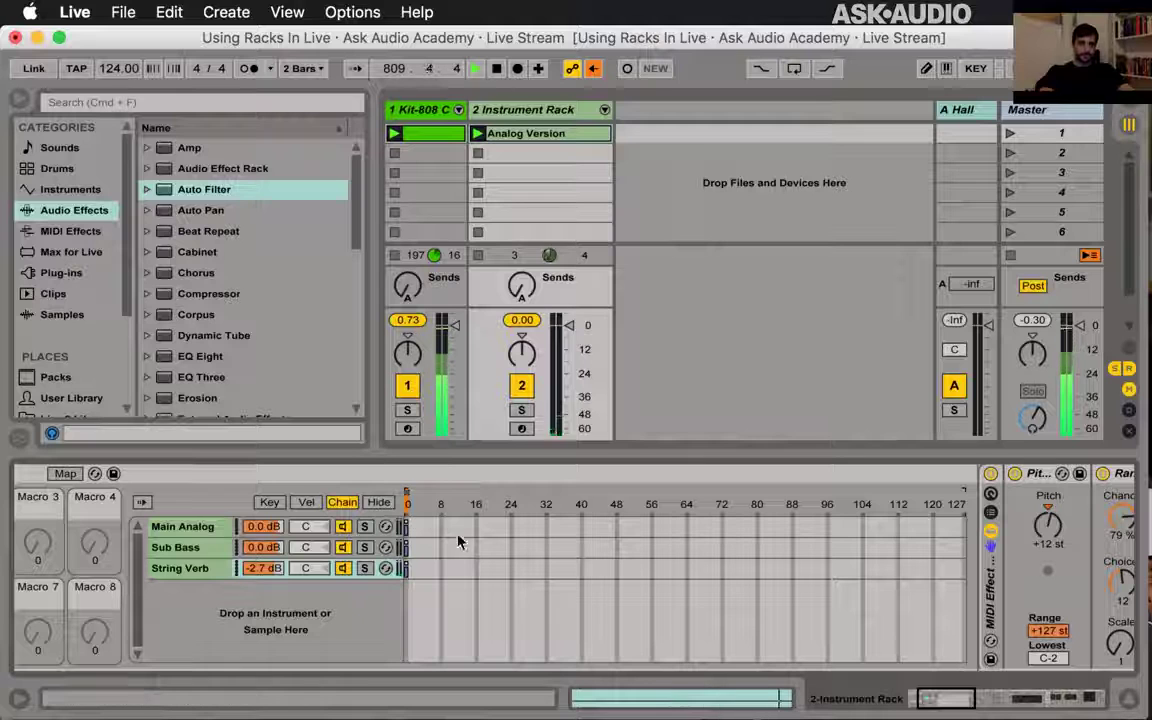
- Clear the chain selector's automation, widen the Sub Bass zone, and move Sub Bass above Main Analog
right_click(409, 505)
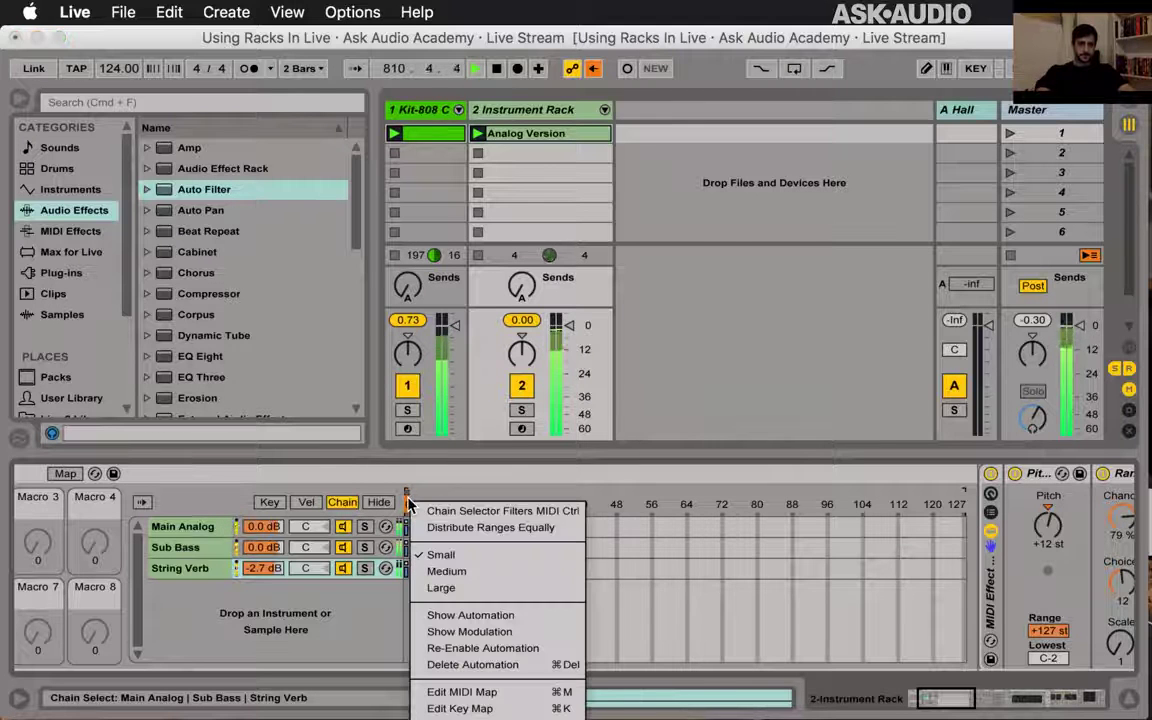
left_click(500, 664)
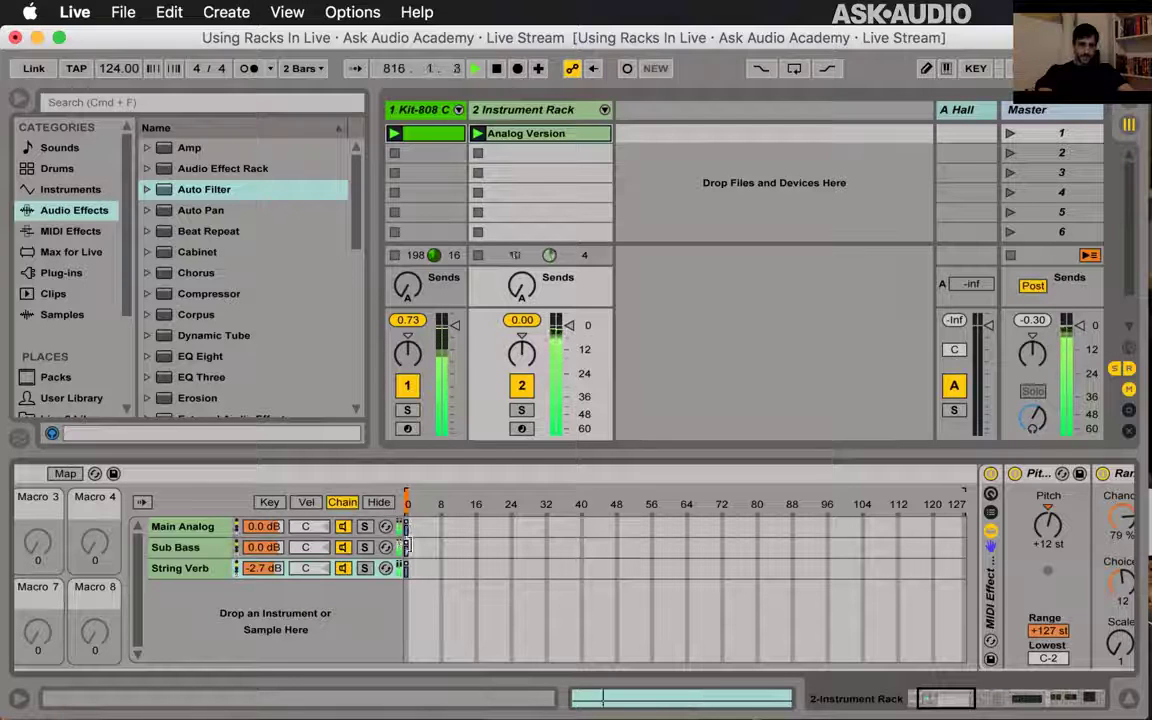
left_click_drag(405, 547, 662, 544)
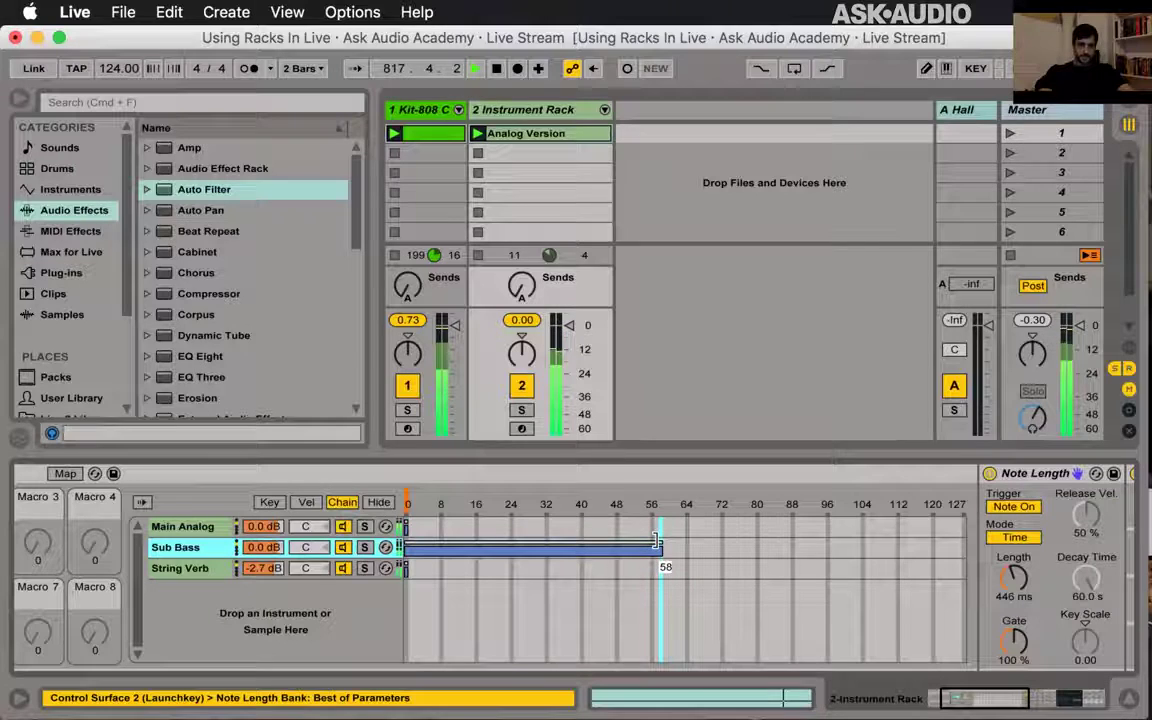
left_click_drag(181, 537, 181, 531)
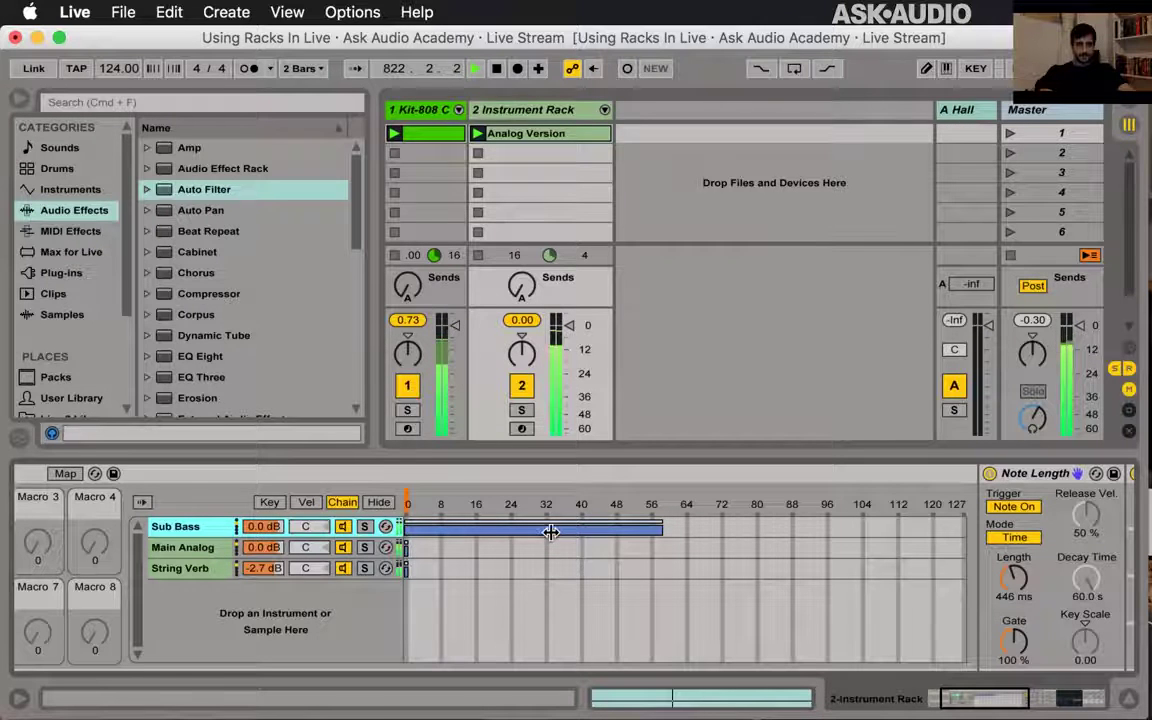
- Extend the Sub Bass and Main Analog zones to 127, with fade-ins on Main Analog and String Verb
left_click_drag(662, 526, 960, 526)
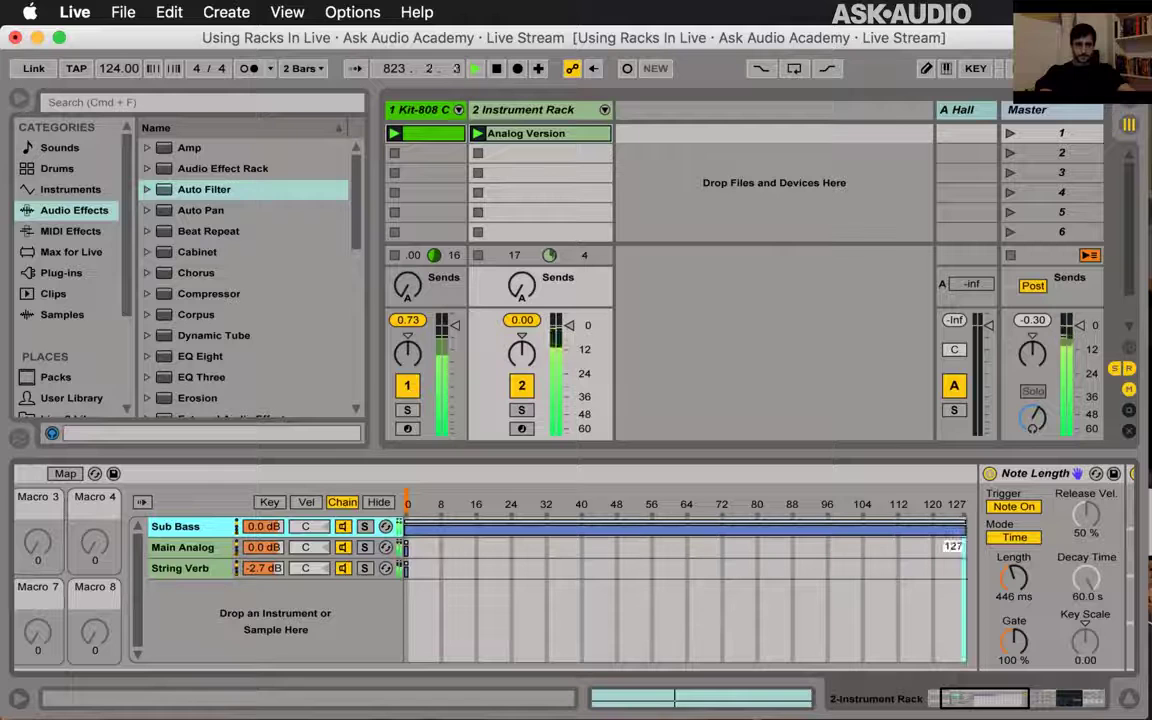
right_click(732, 536)
left_click(810, 568)
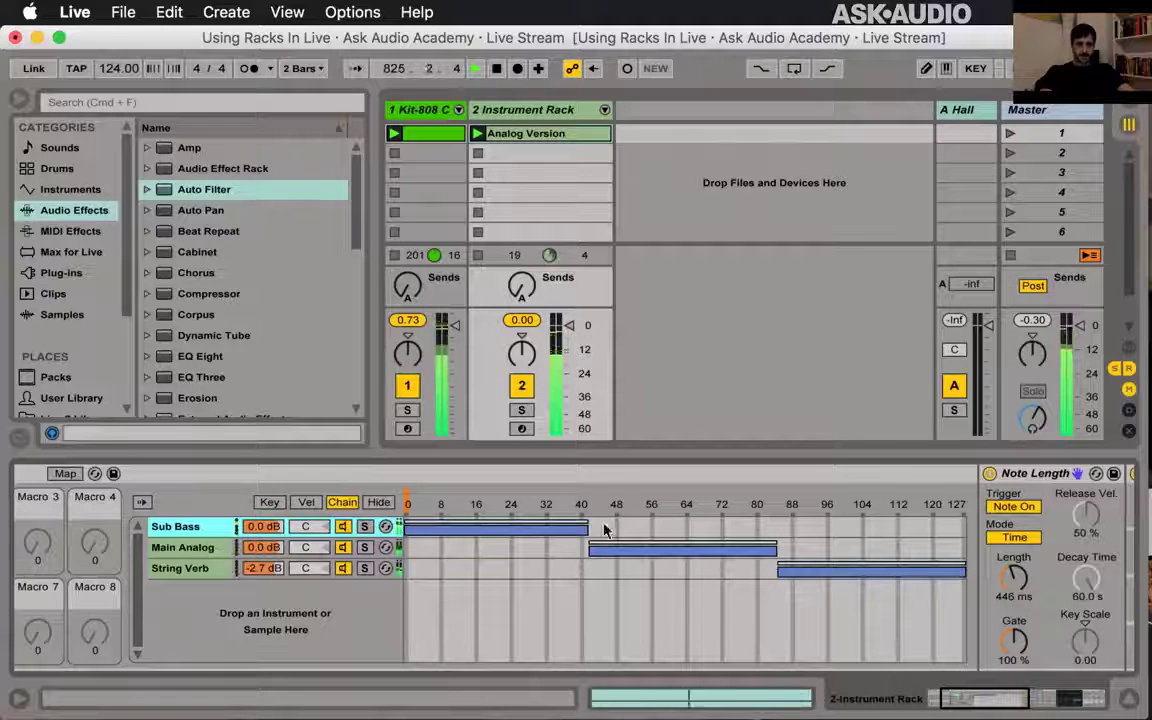
left_click_drag(590, 528, 954, 518)
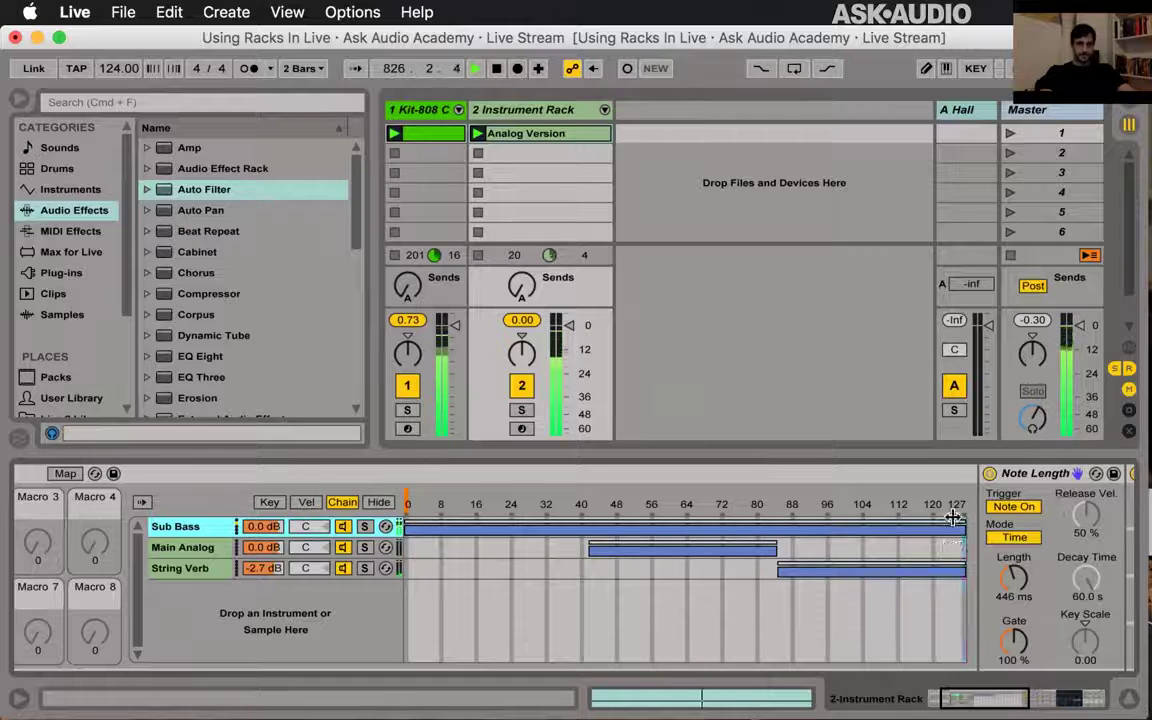
left_click_drag(776, 548, 964, 548)
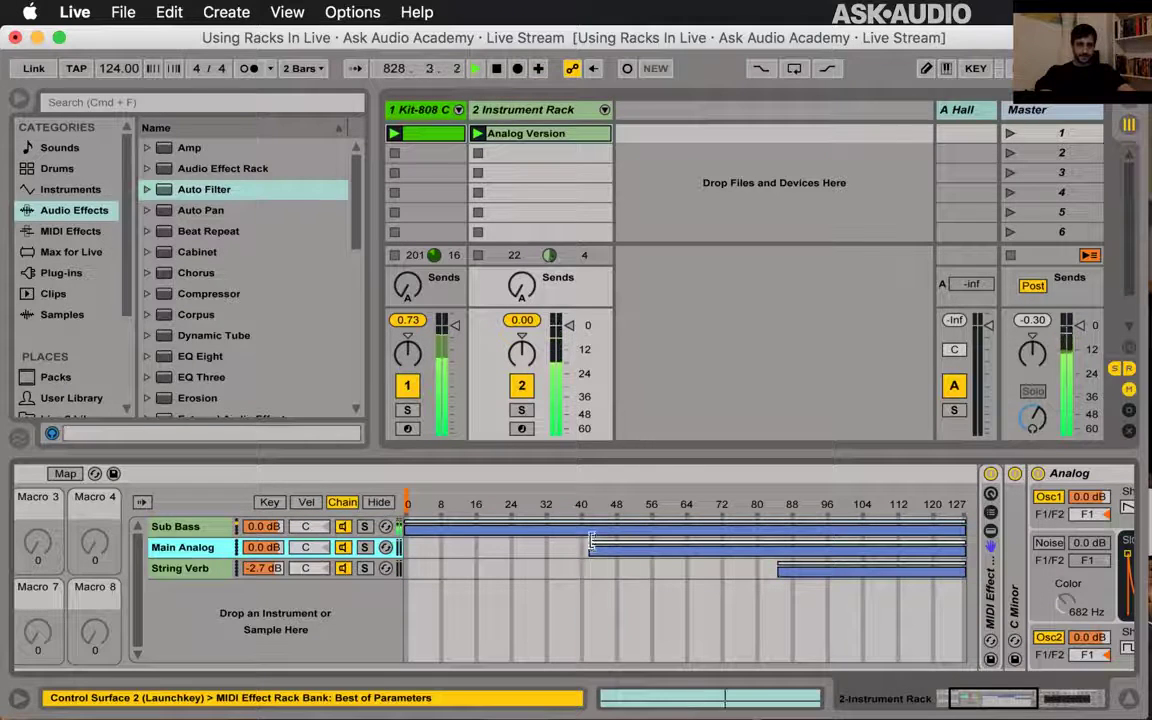
left_click_drag(592, 540, 690, 541)
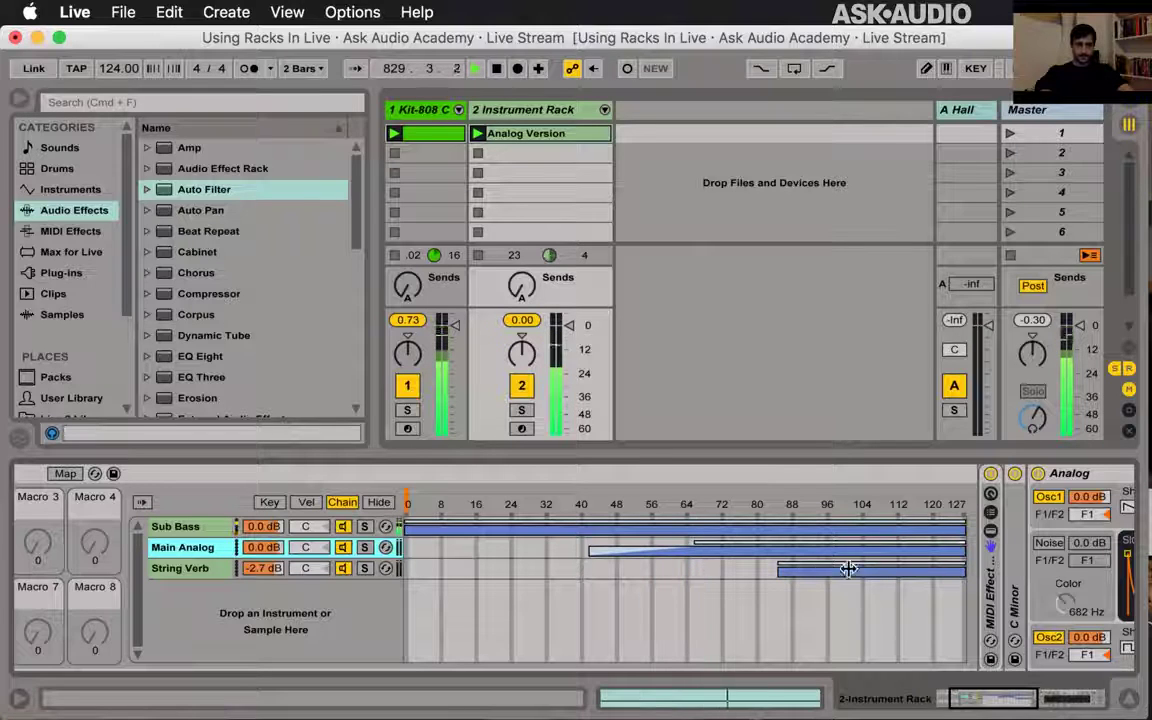
left_click_drag(779, 563, 888, 563)
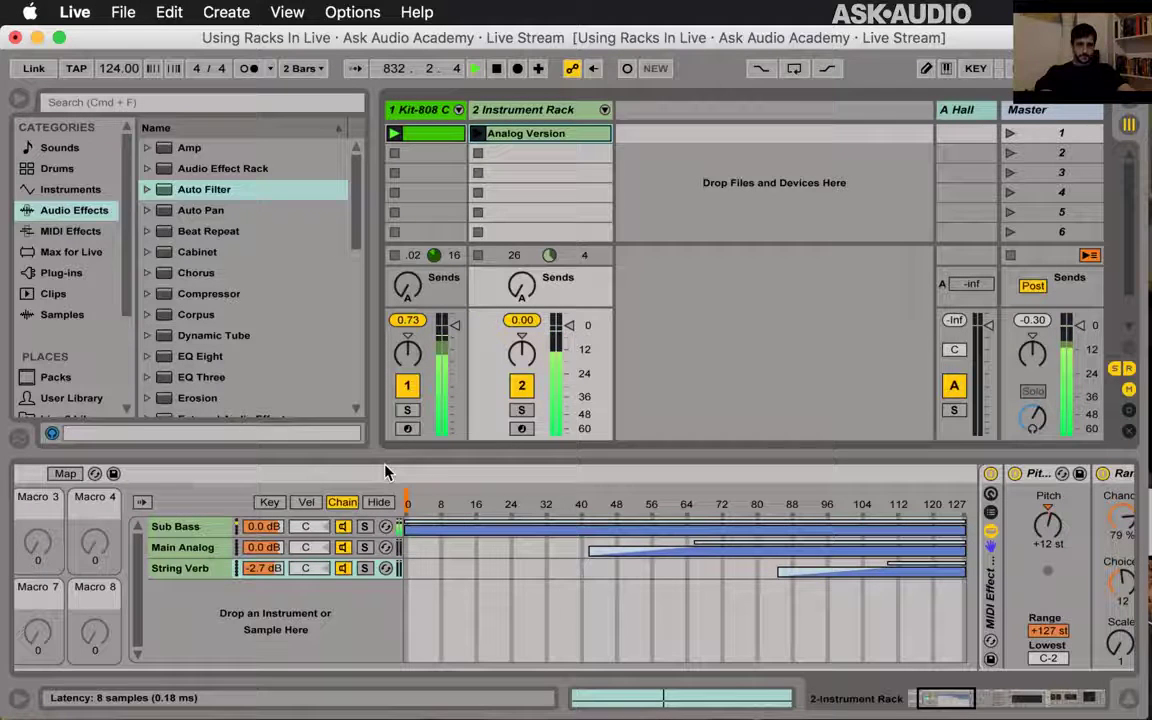
- Map the Instrument Rack's chain selector to Macro 1
left_click(212, 566)
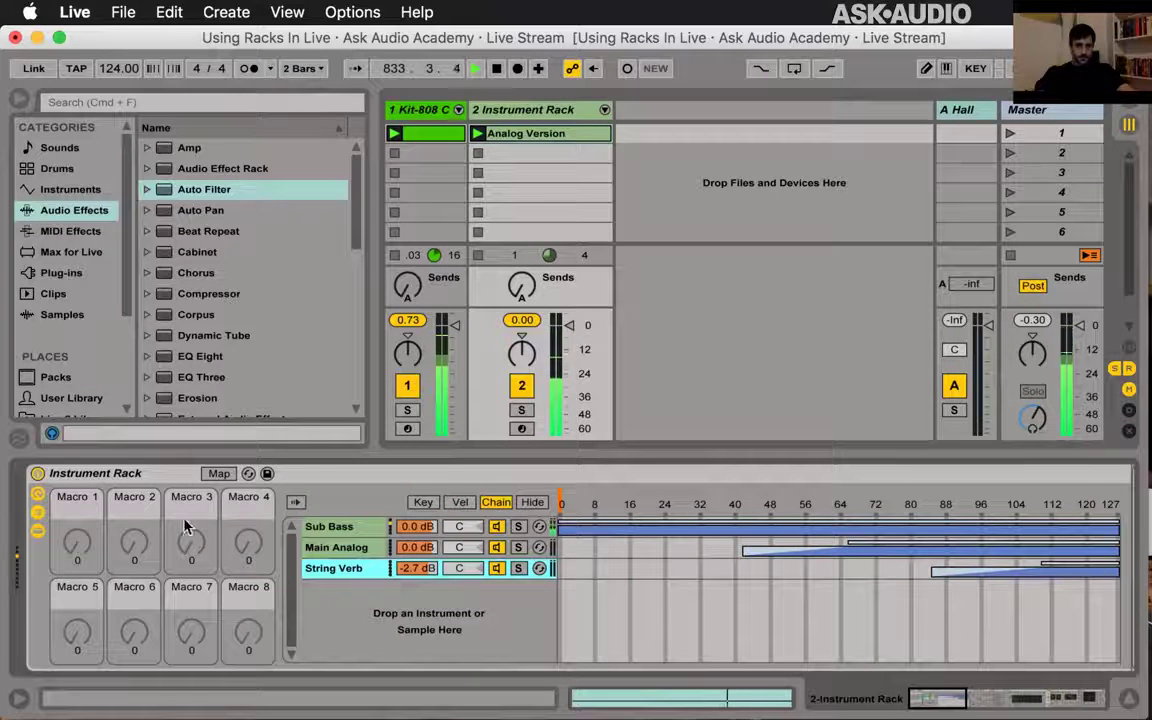
left_click(217, 474)
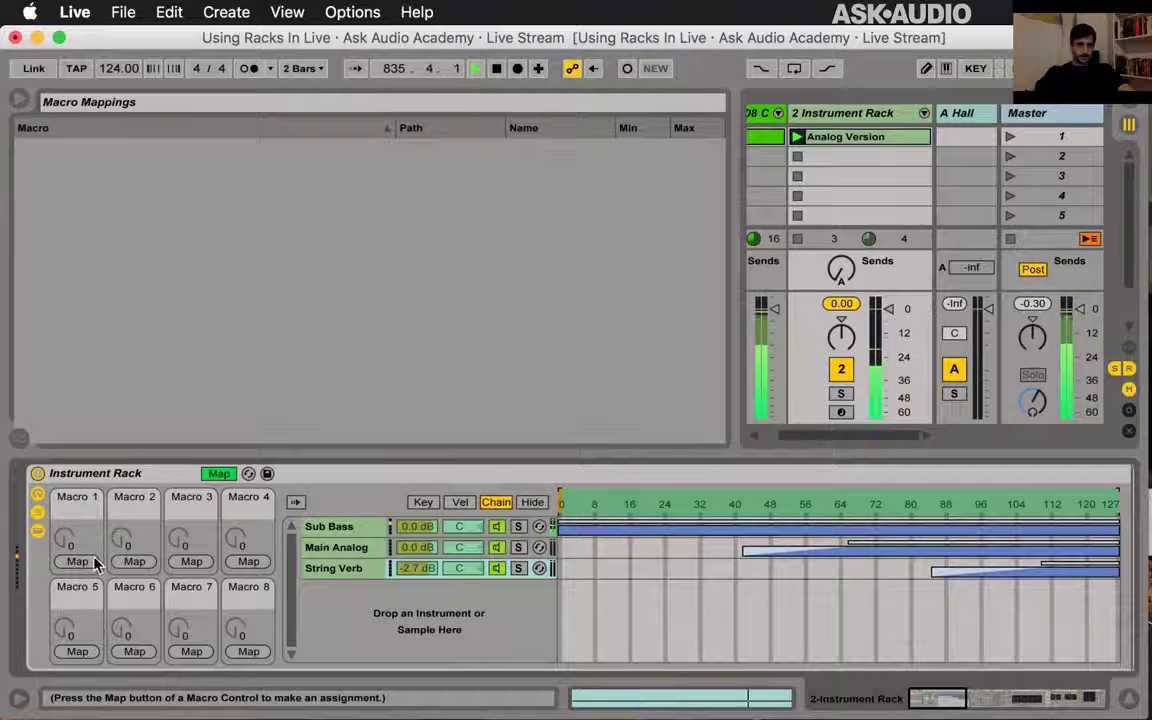
left_click(80, 566)
left_click(217, 474)
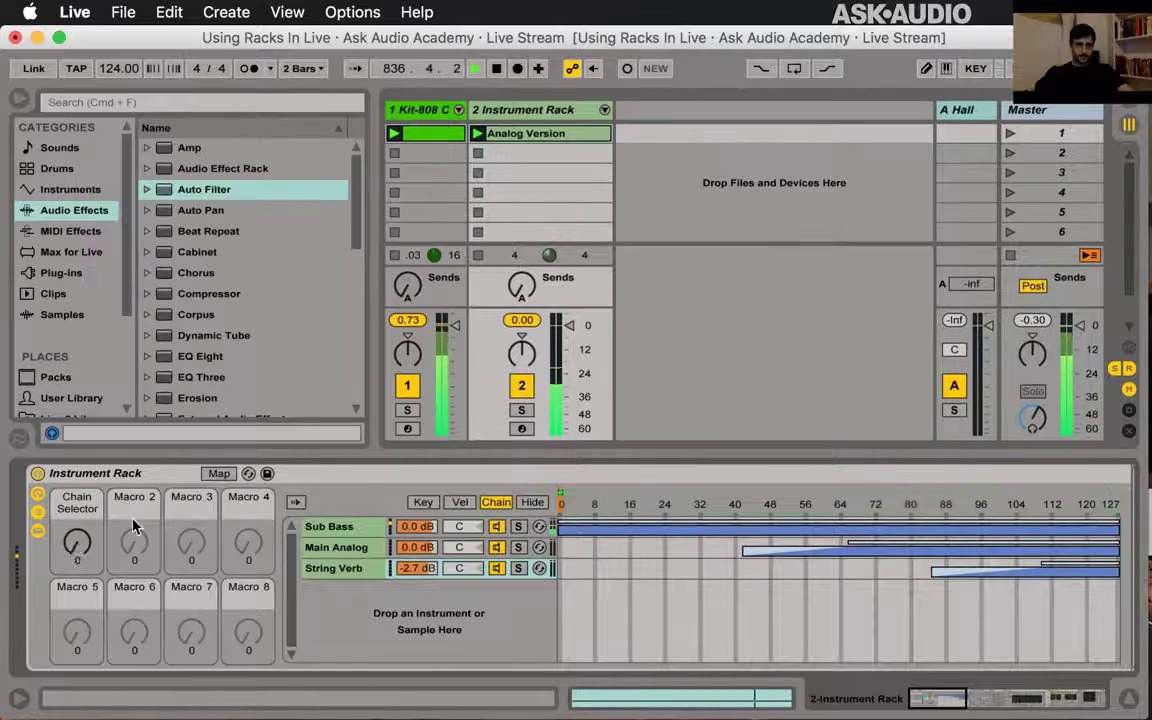
- Sweep Macro 1 through the layered chains, leaving it near 78
left_click_drag(77, 545, 77, 478)
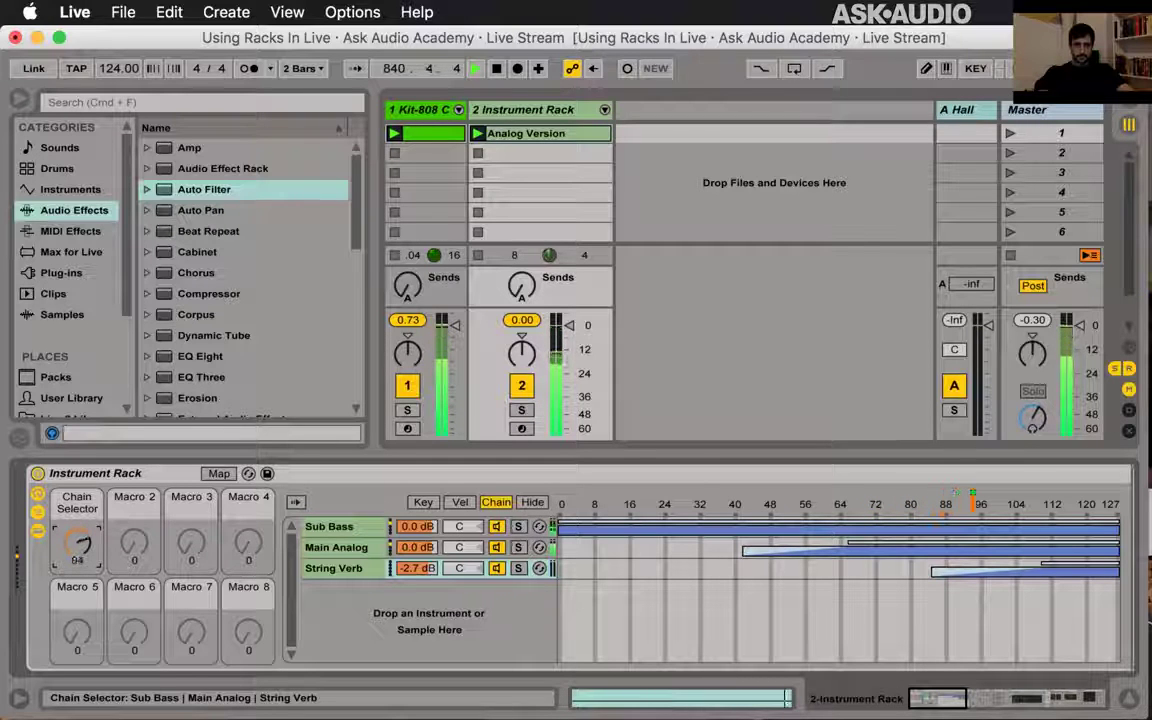
mouse_move(77, 478)
left_mouse_down()
mouse_move(77, 442)
mouse_move(77, 478)
left_mouse_up()
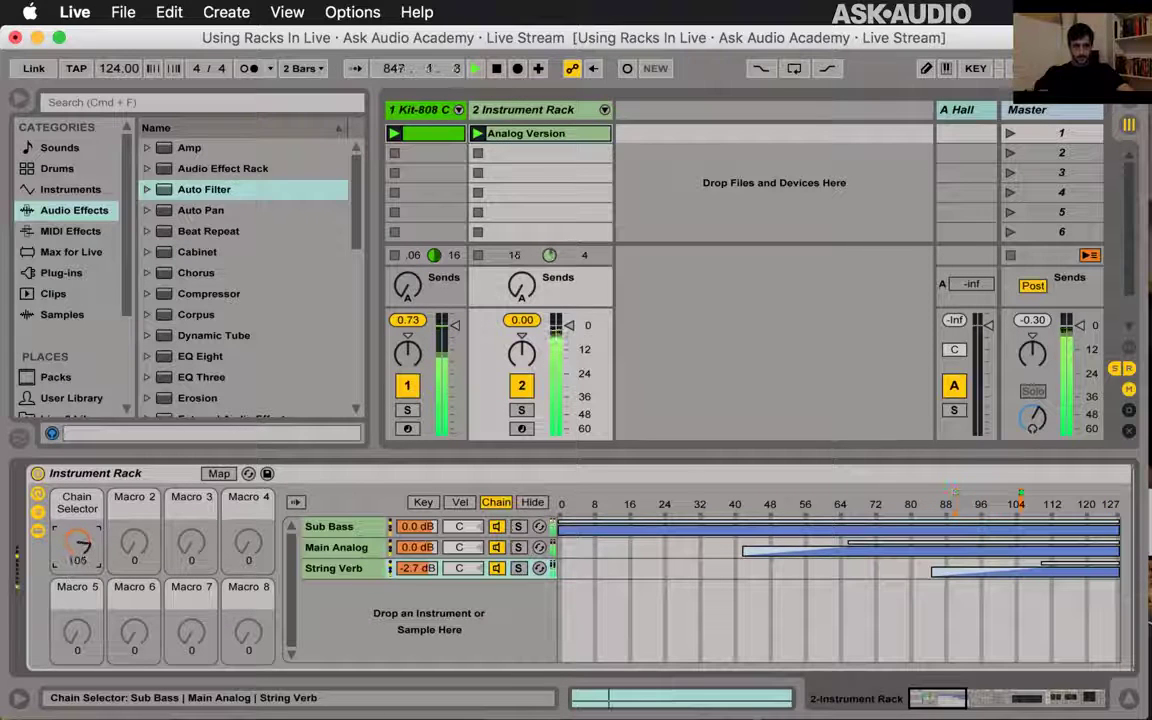
left_click_drag(77, 478, 77, 475)
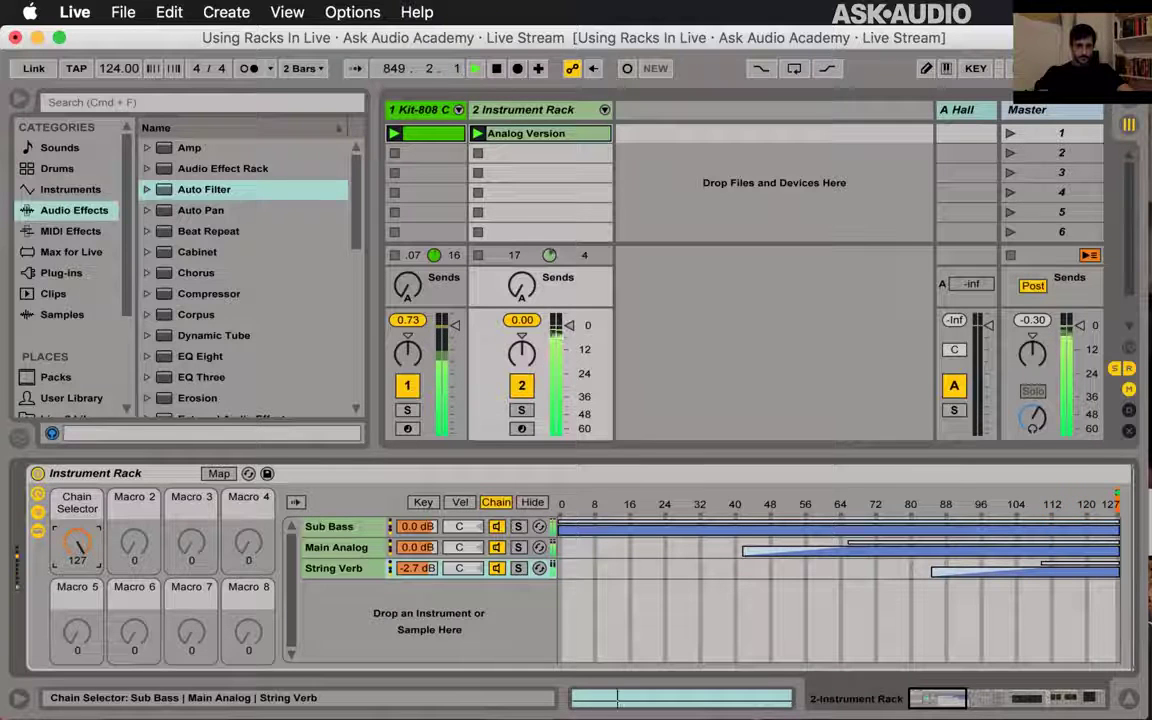
left_click_drag(77, 542, 77, 543)
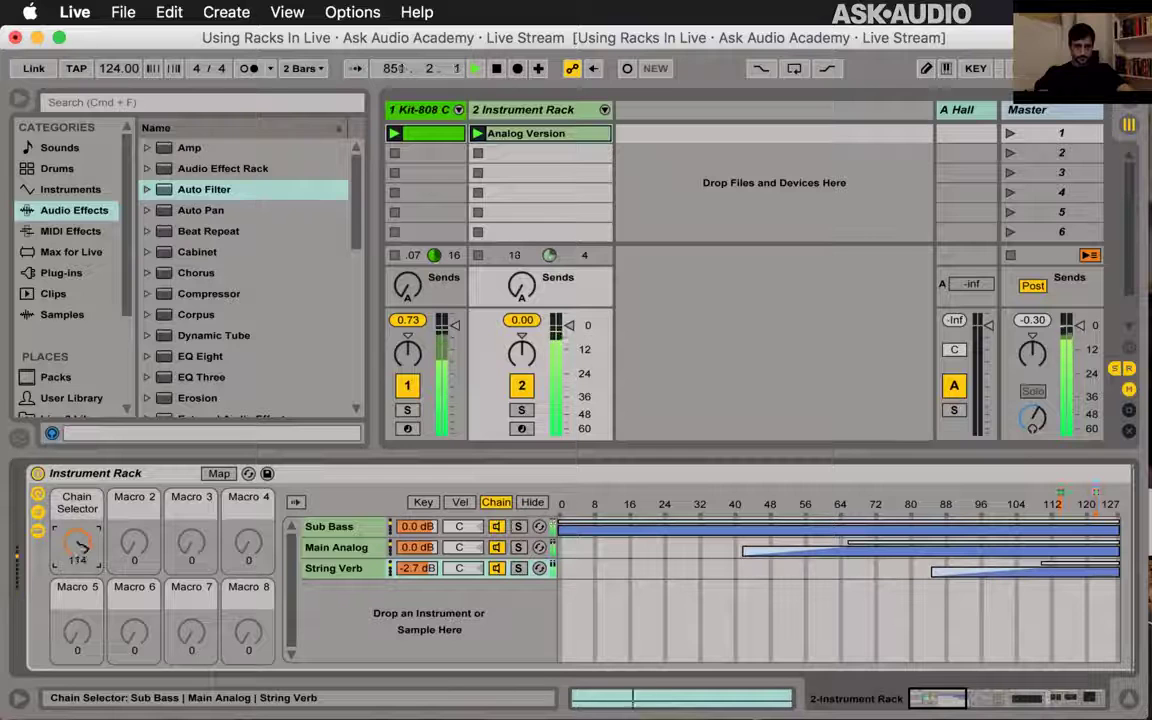
left_click_drag(77, 543, 80, 550)
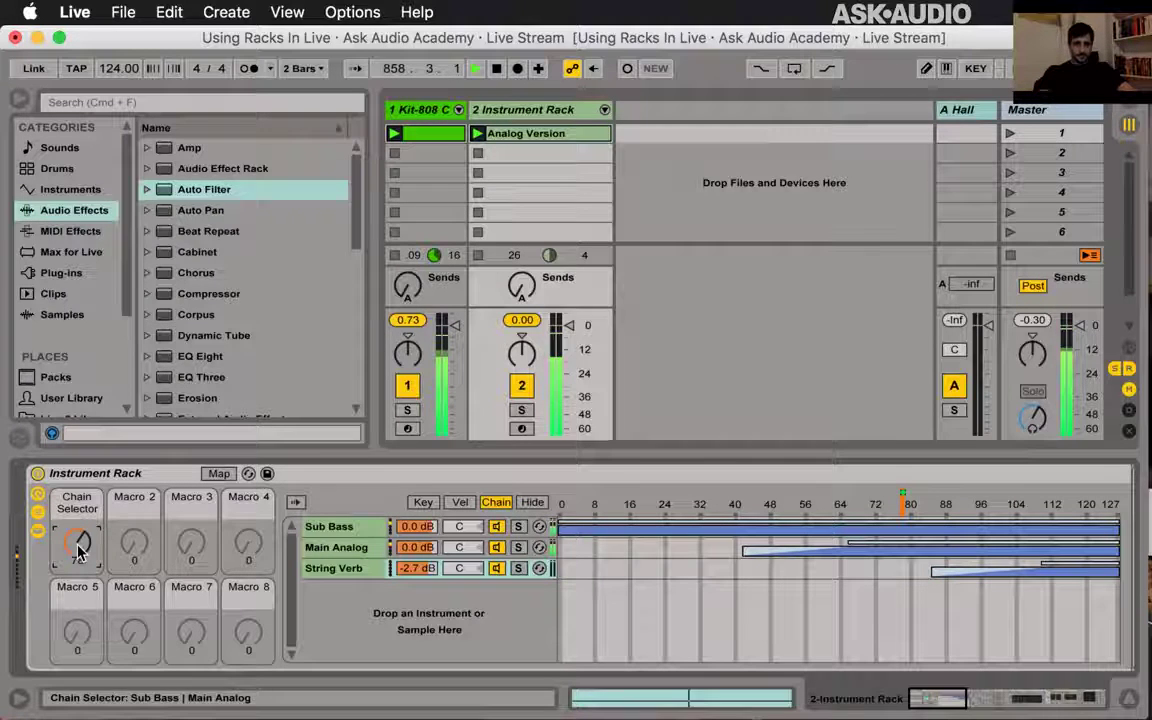
- Select the Main Analog chain on track 2 and unfold its MIDI Effect Rack
left_click(536, 117)
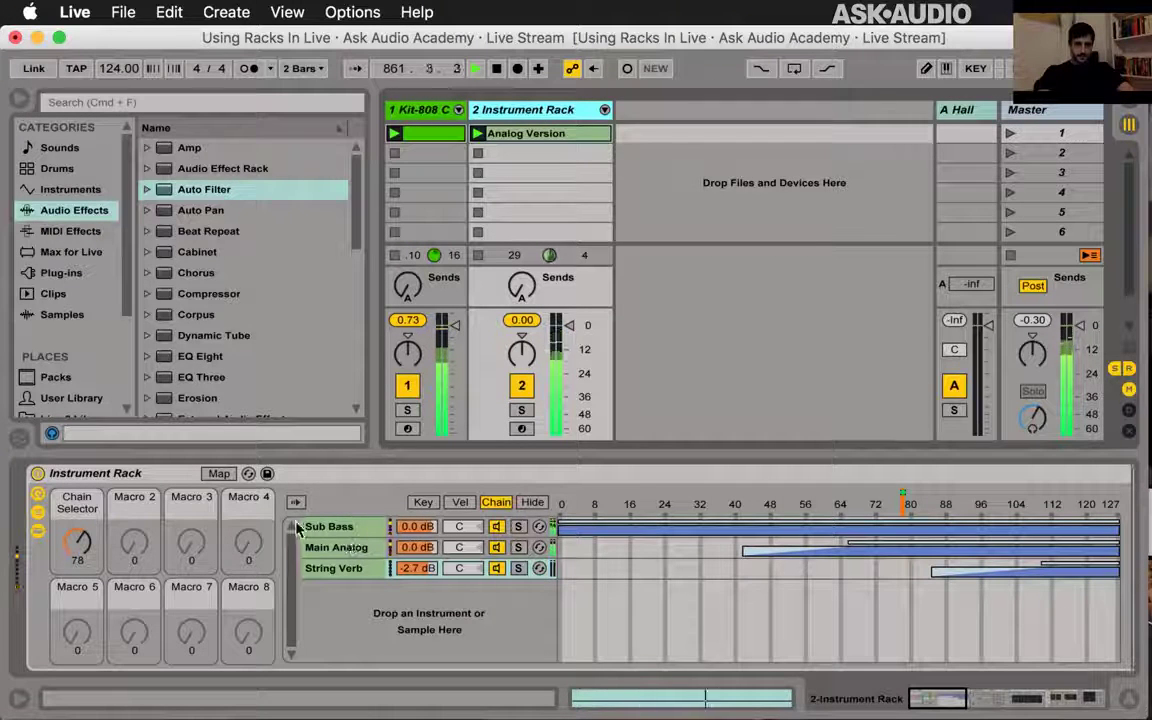
left_click(368, 547)
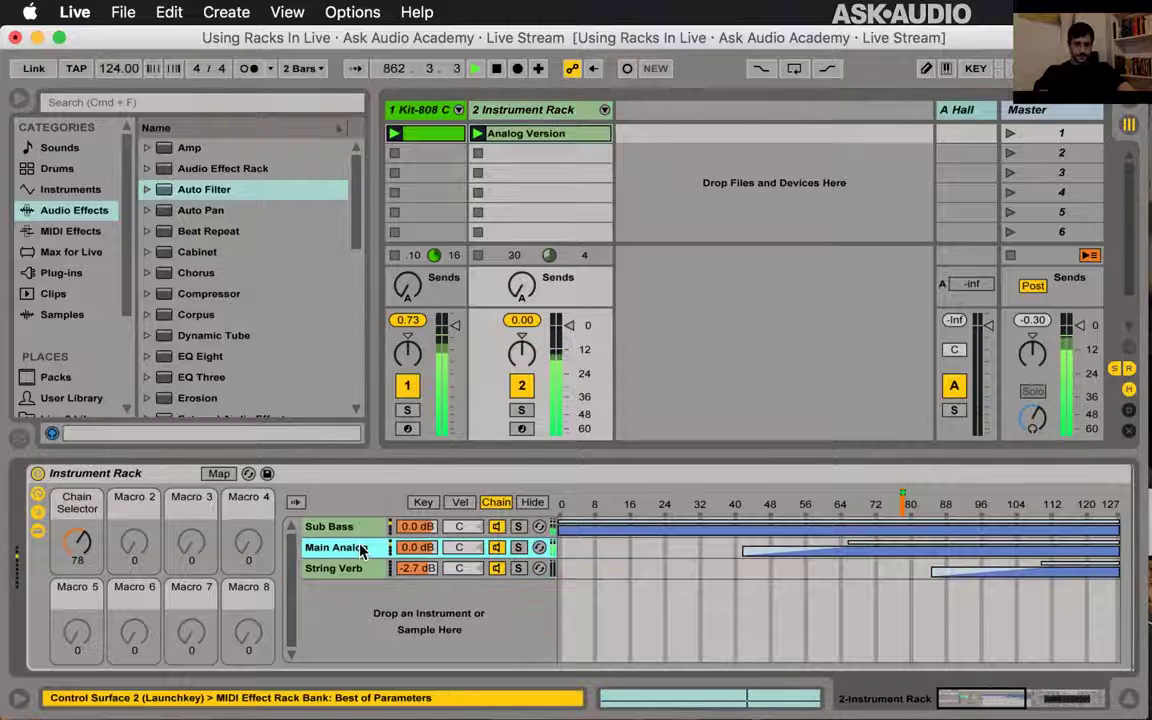
scroll(932, 555, "right", 10)
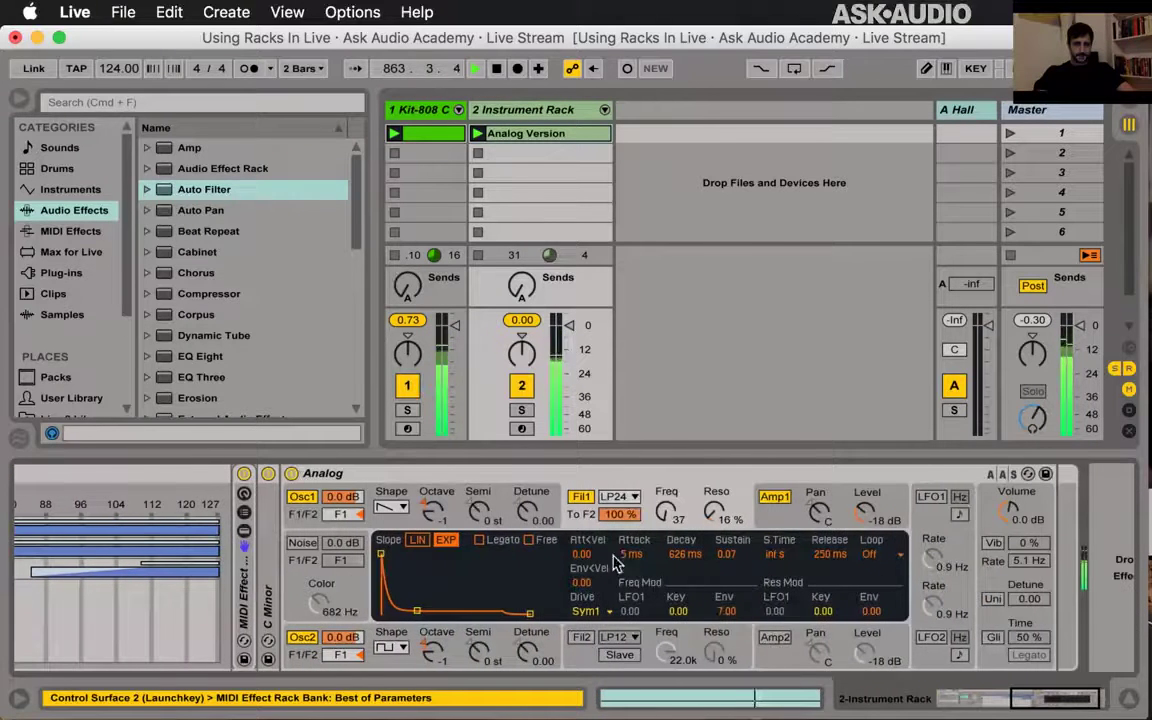
double_click(247, 578)
- Raise the MIDI Effect Rack's Chain macro to 79, then review the device chain
left_click_drag(293, 545, 293, 467)
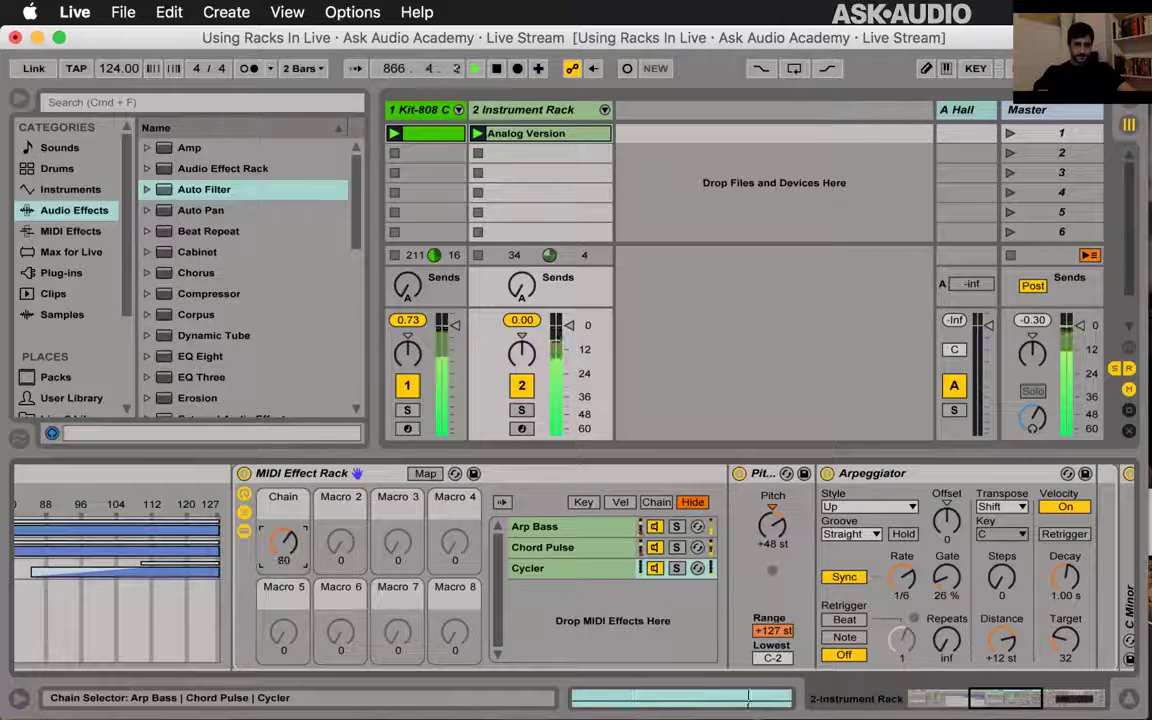
scroll(285, 560, "left", 5)
scroll(285, 560, "left", 3)
scroll(285, 560, "left", 3)
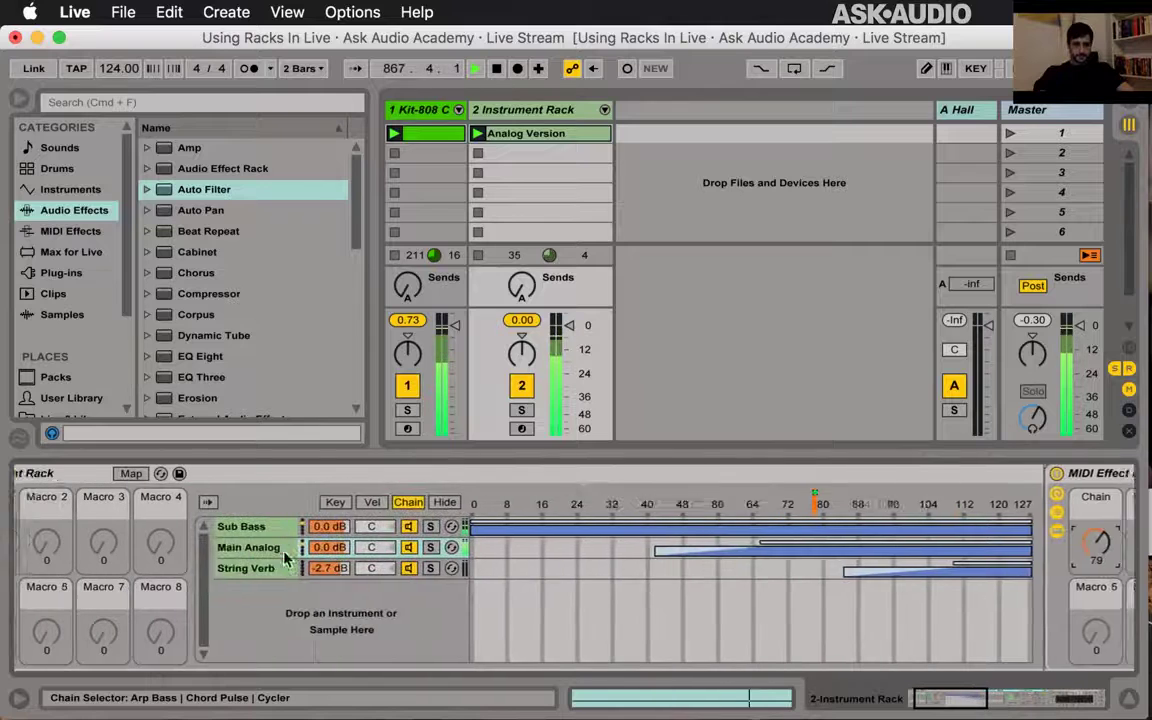
scroll(285, 560, "left", 3)
scroll(285, 558, "right", 10)
scroll(285, 555, "right", 3)
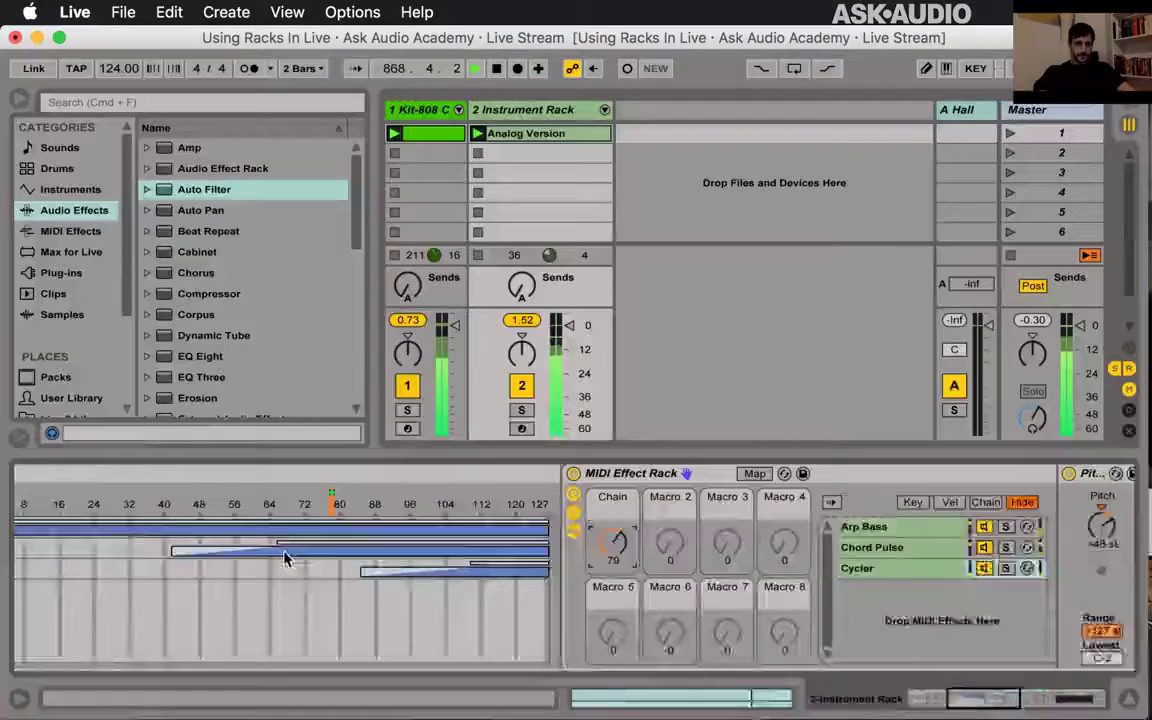
scroll(284, 552, "right", 5)
scroll(284, 552, "right", 3)
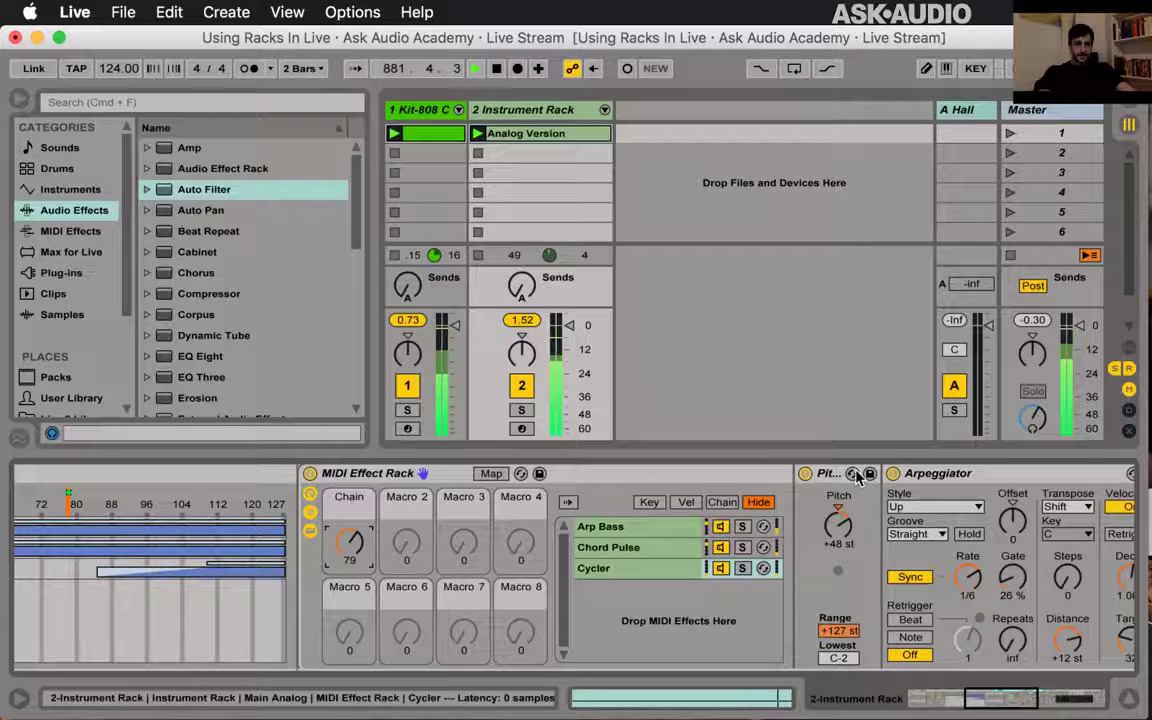
- Set the Pitch device's transposition to +34 st and return to the parent Instrument Rack
scroll(978, 567, "right", 10)
scroll(978, 567, "right", 3)
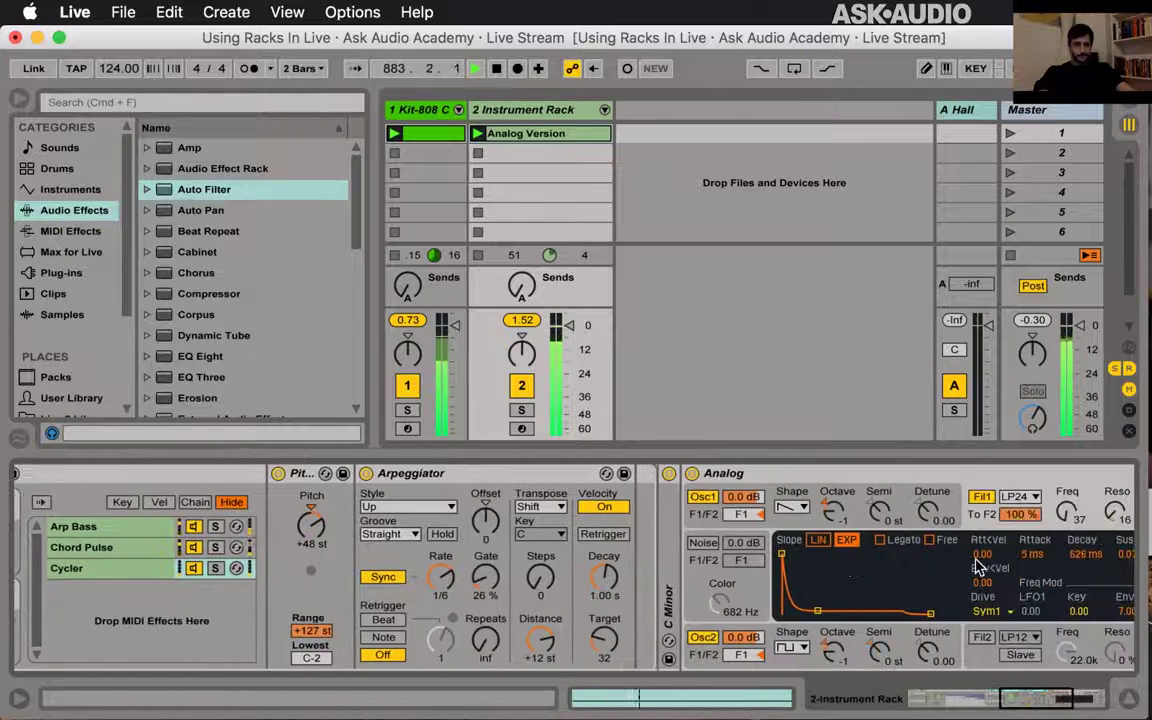
scroll(978, 567, "left", 10)
scroll(900, 560, "left", 2)
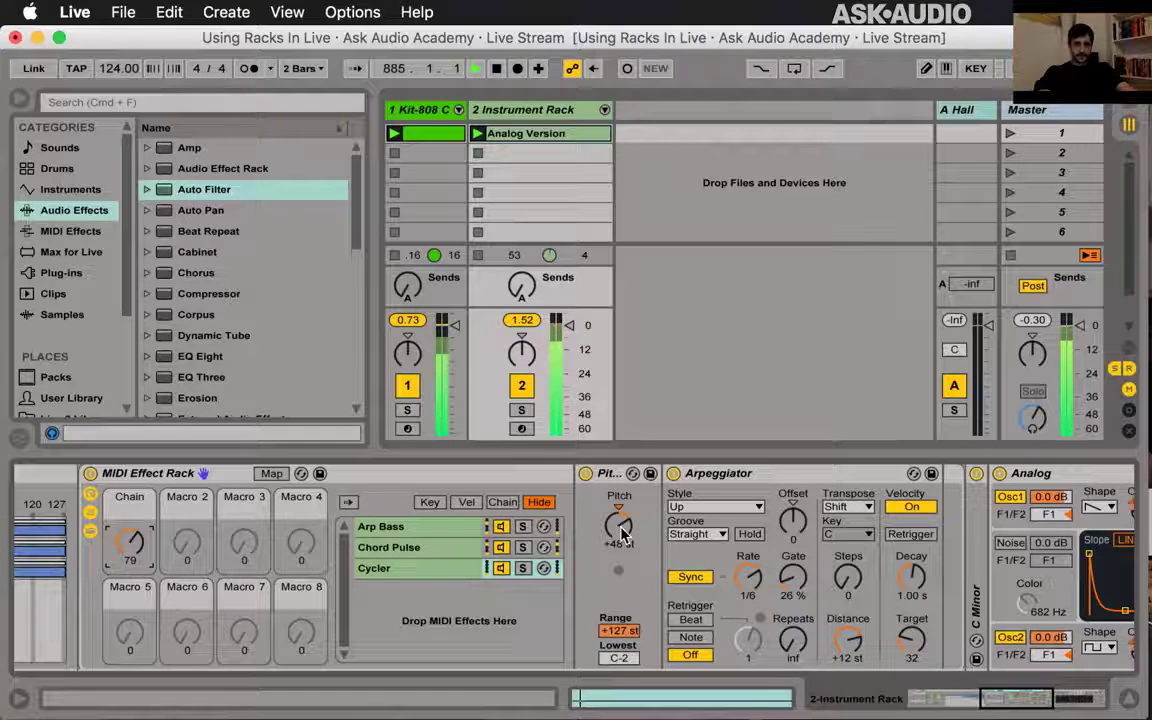
left_click_drag(618, 524, 618, 507)
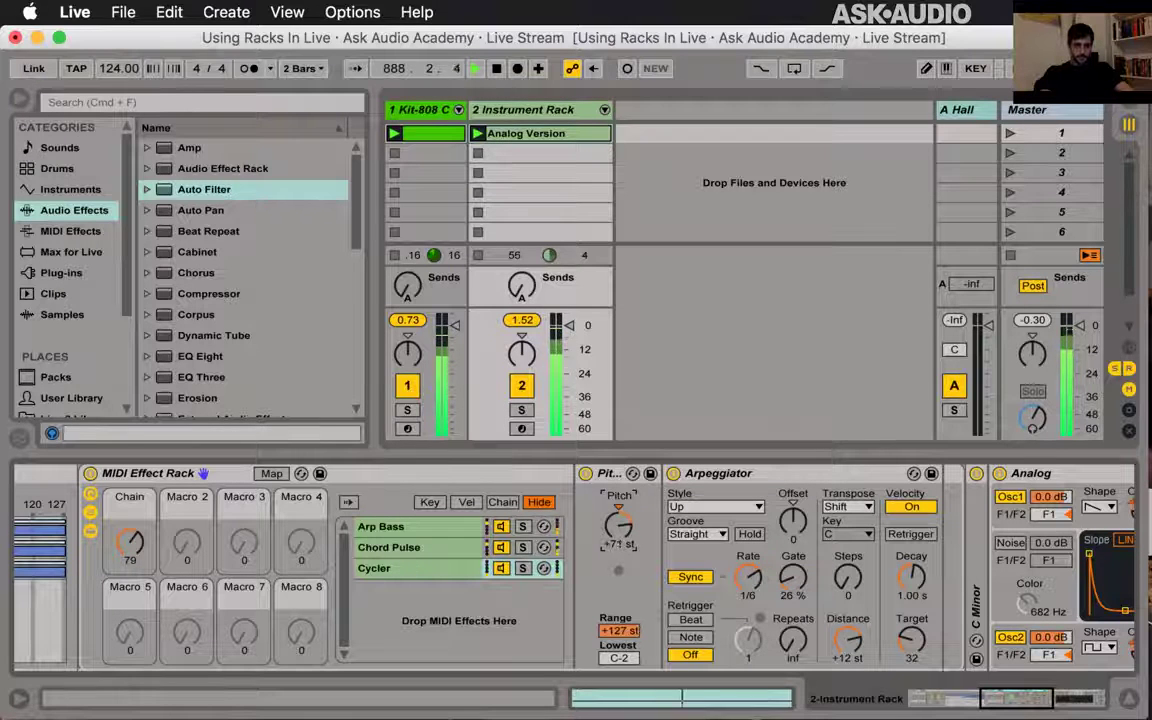
left_click_drag(618, 524, 618, 543)
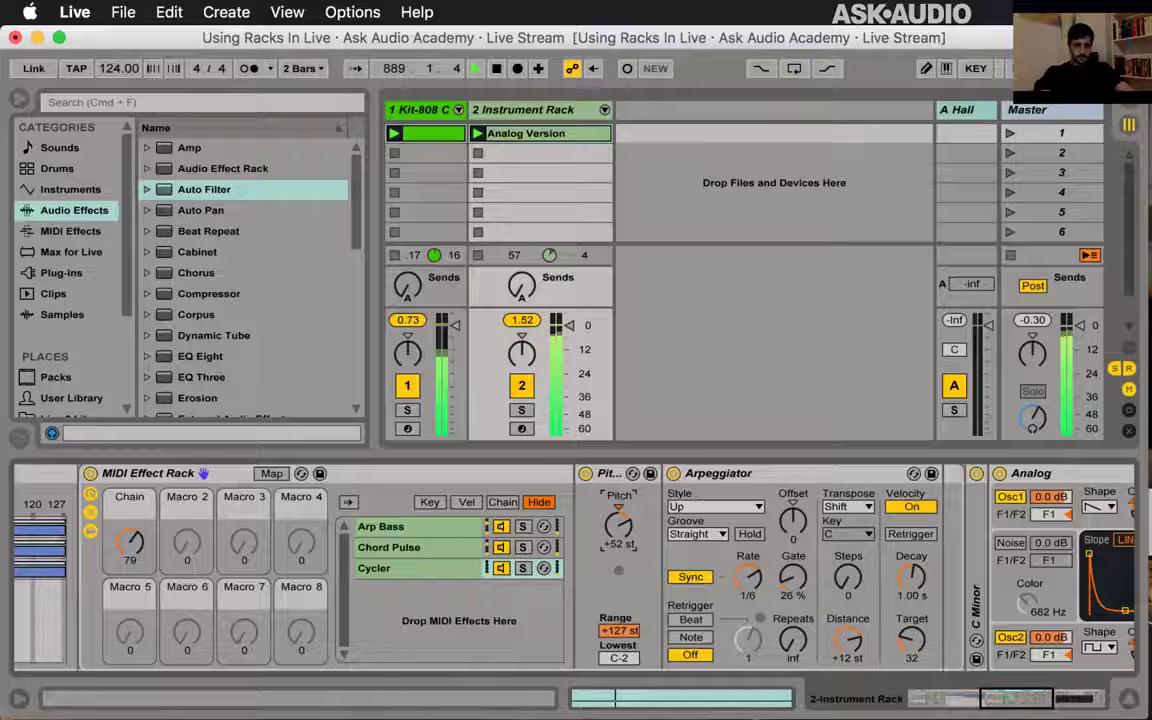
left_click_drag(618, 524, 618, 519)
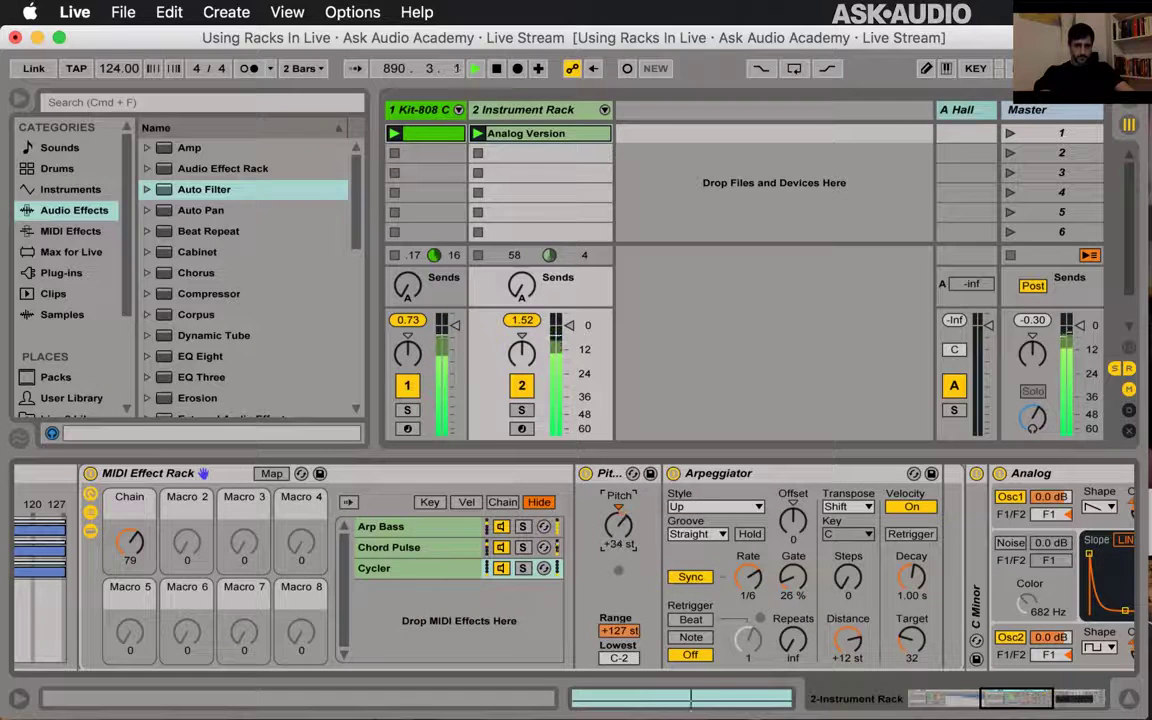
left_click(40, 540)
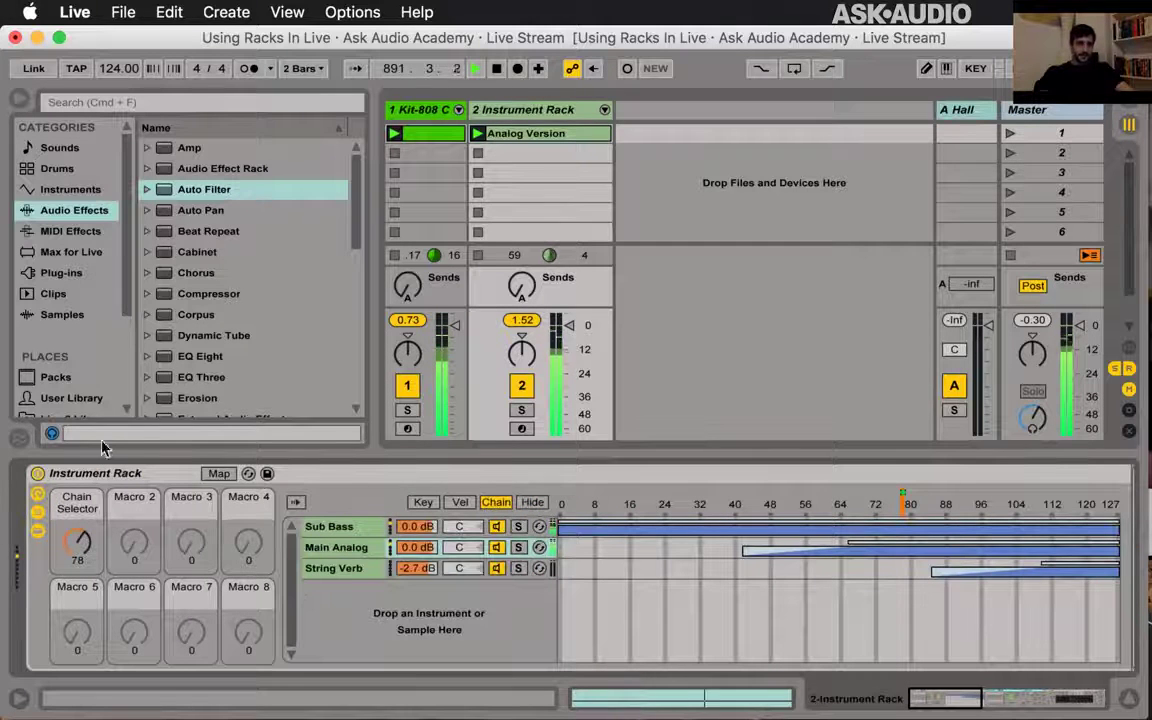
- Toggle the Instrument Rack's chain list off and on, then hide the zone editor
left_click(37, 513)
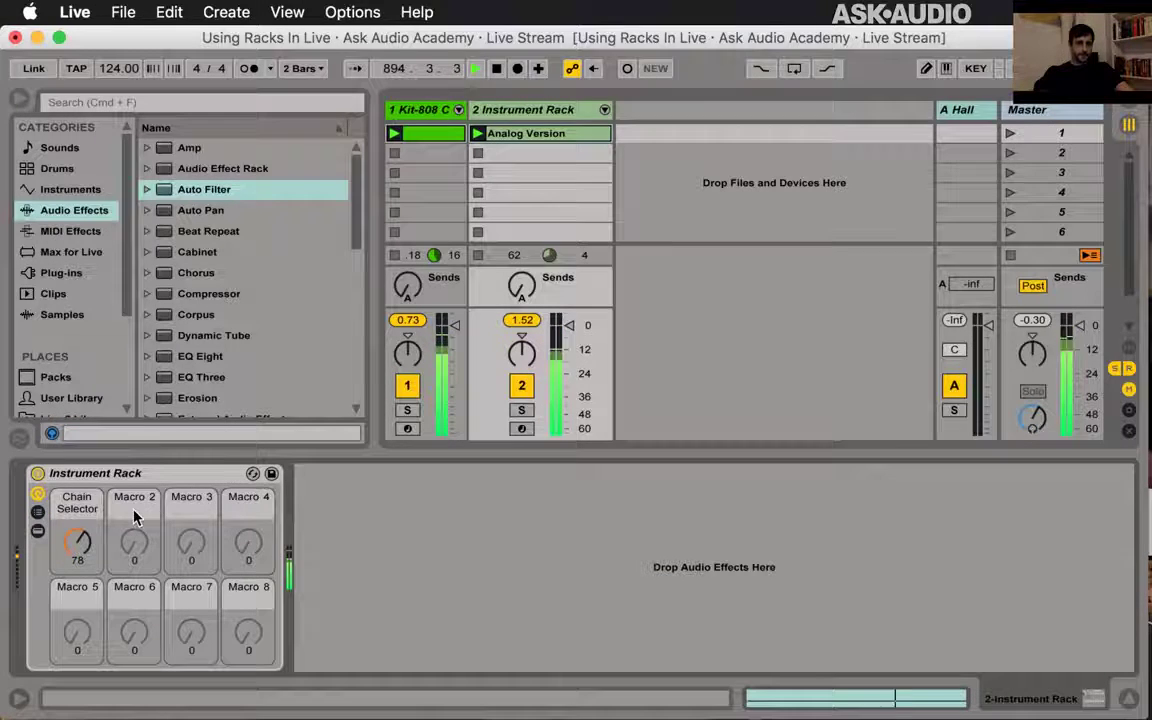
left_click(38, 530)
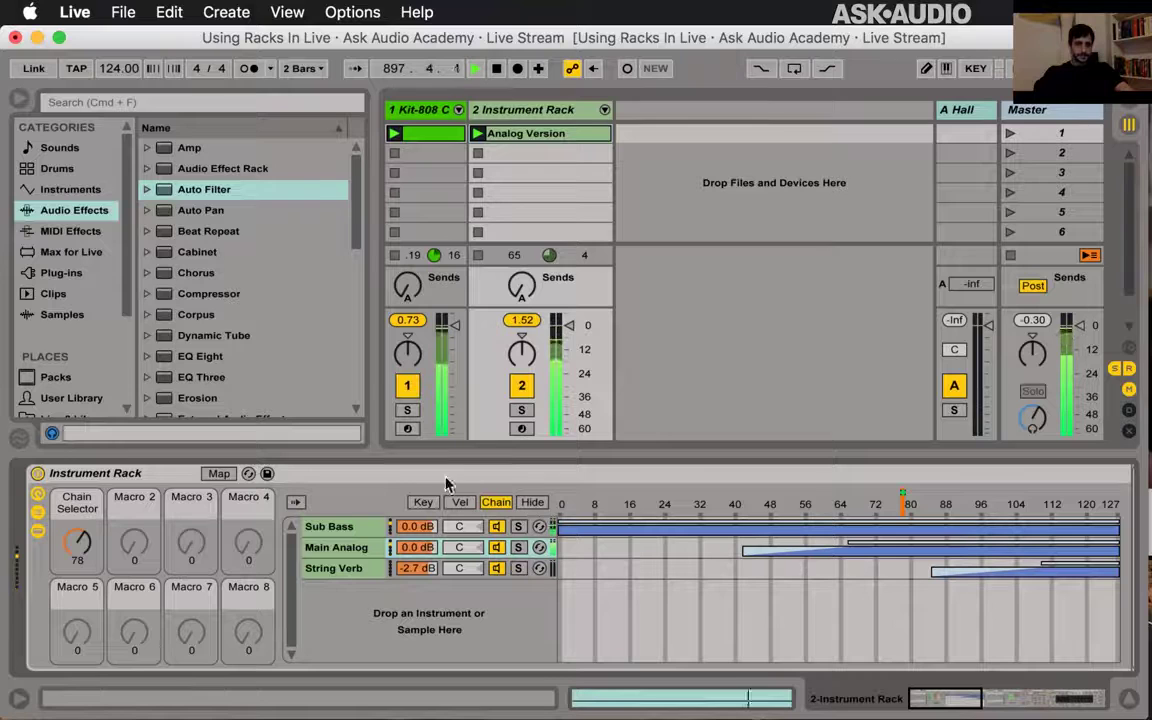
left_click(532, 502)
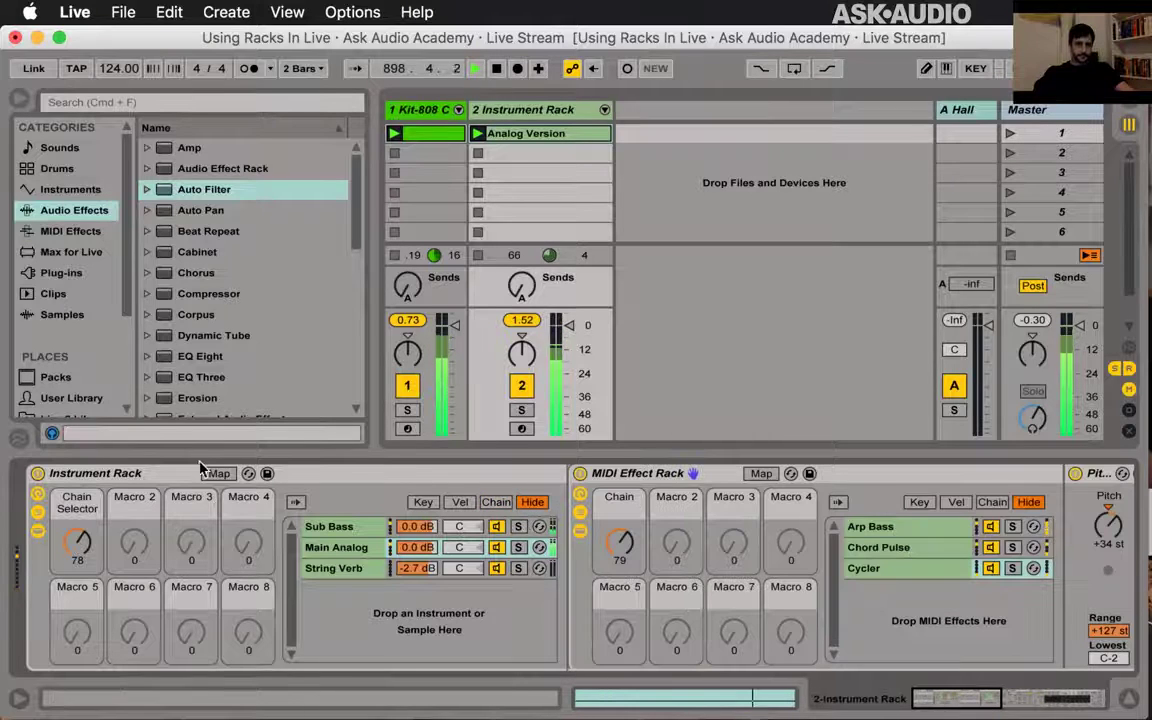
- Review the rack's existing macro mappings in Map mode, then turn Map off
left_click(218, 473)
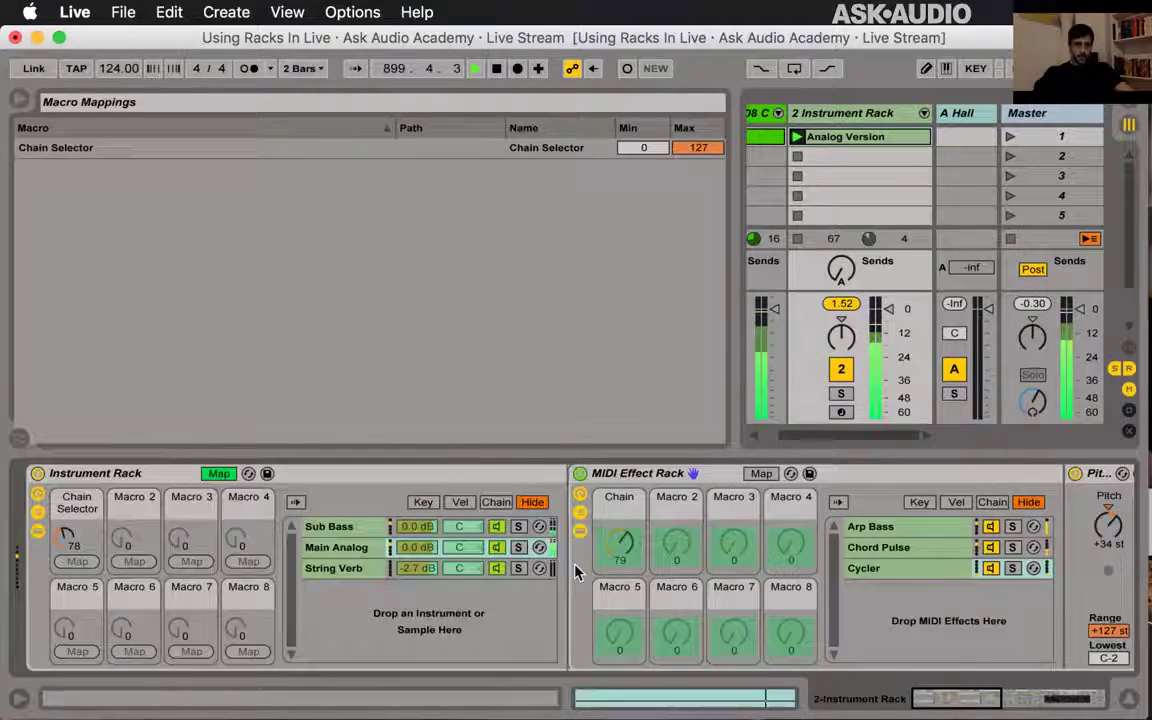
scroll(517, 507, "right", 5)
scroll(577, 571, "right", 3)
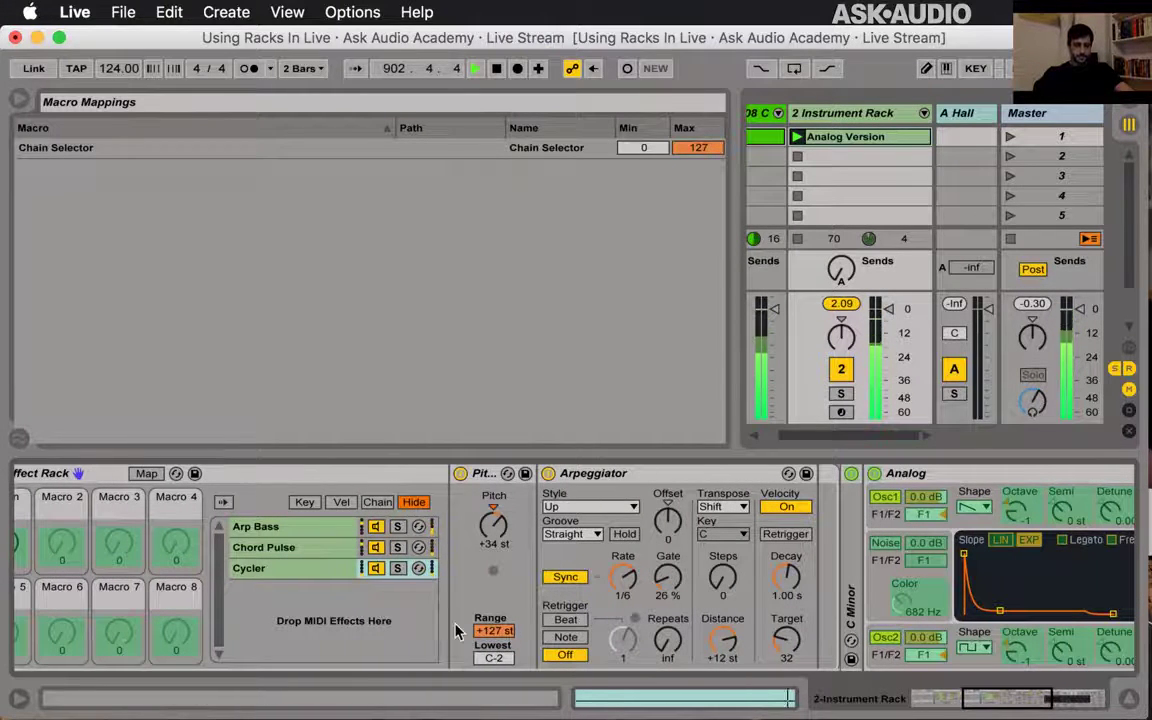
scroll(458, 630, "left", 5)
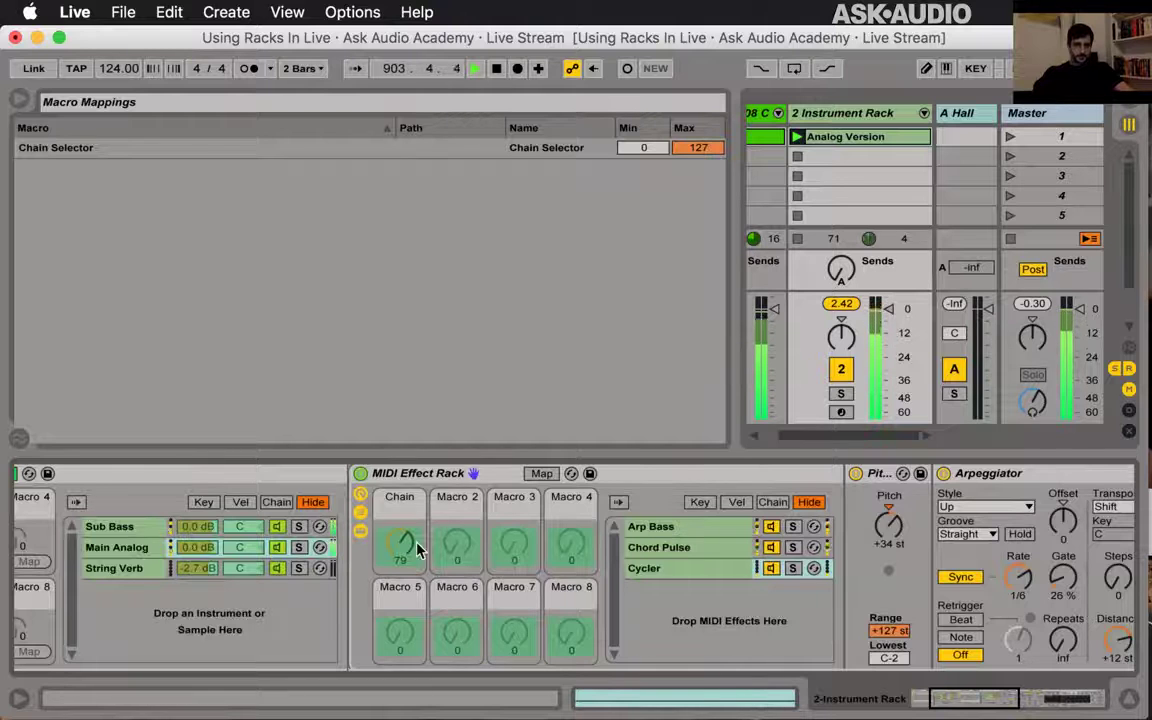
scroll(418, 549, "left", 3)
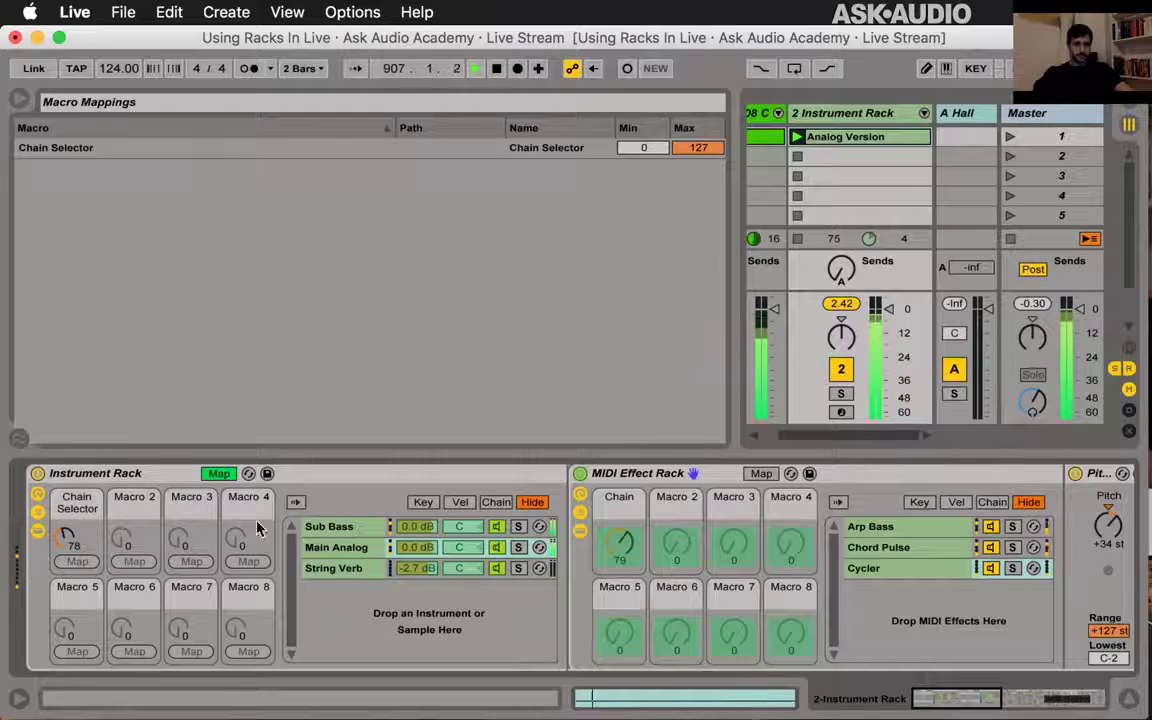
scroll(491, 616, "right", 3)
scroll(491, 616, "left", 3)
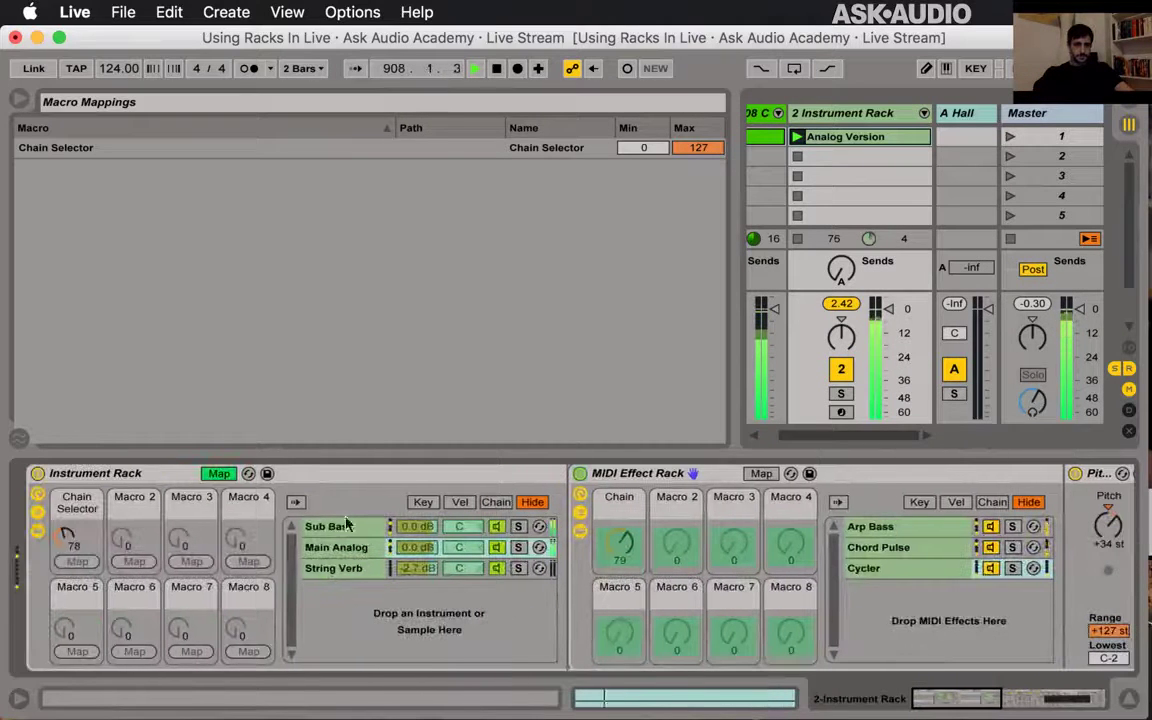
left_click(215, 474)
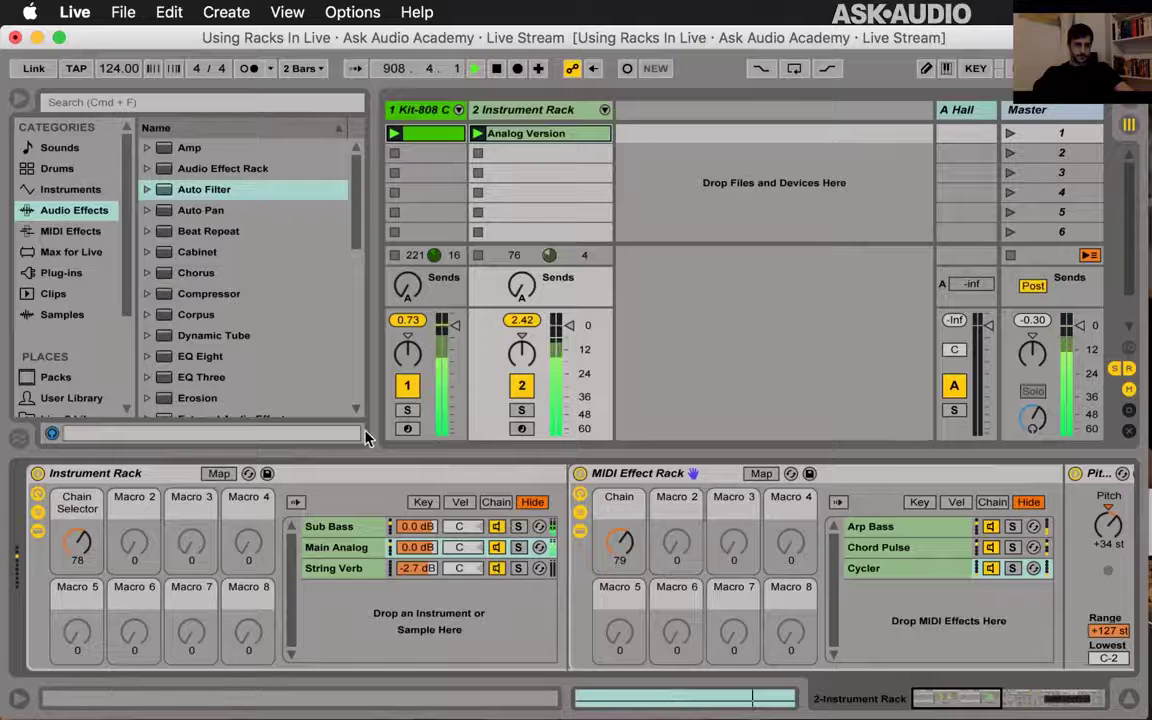
- Rename the MIDI Effect Rack's first macro, set at 79, to 'Pattern Chain'
scroll(406, 545, "right", 3)
scroll(406, 545, "right", 1)
scroll(407, 545, "right", 1)
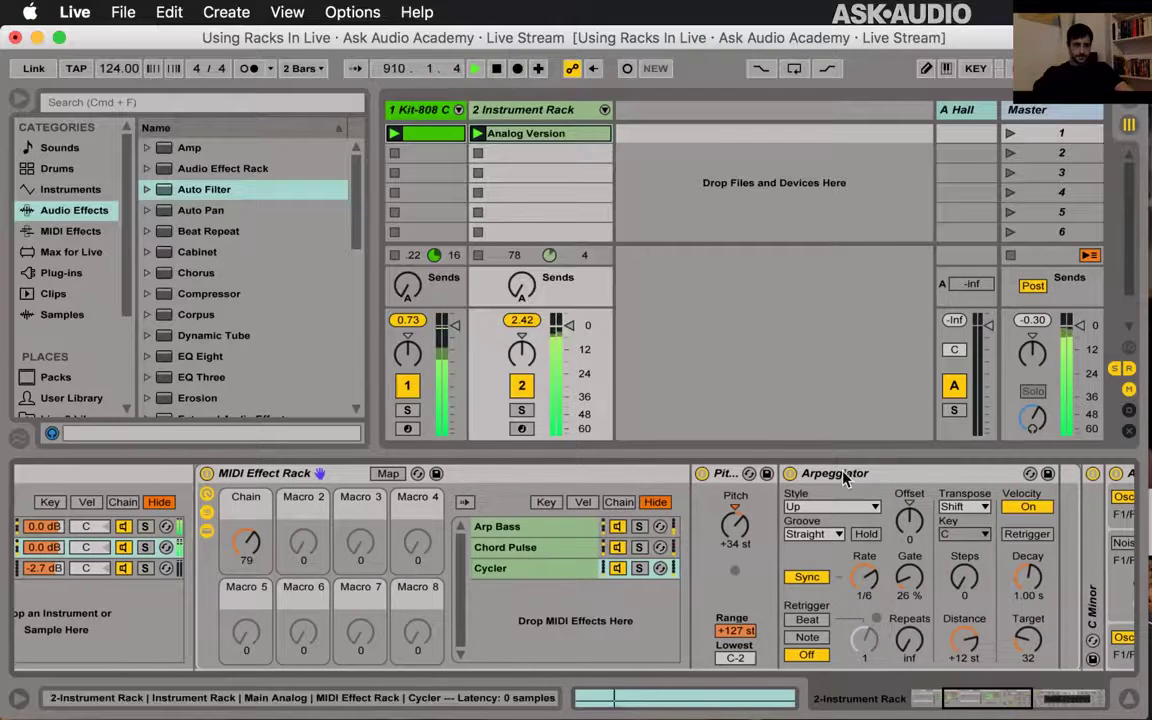
left_click(233, 553)
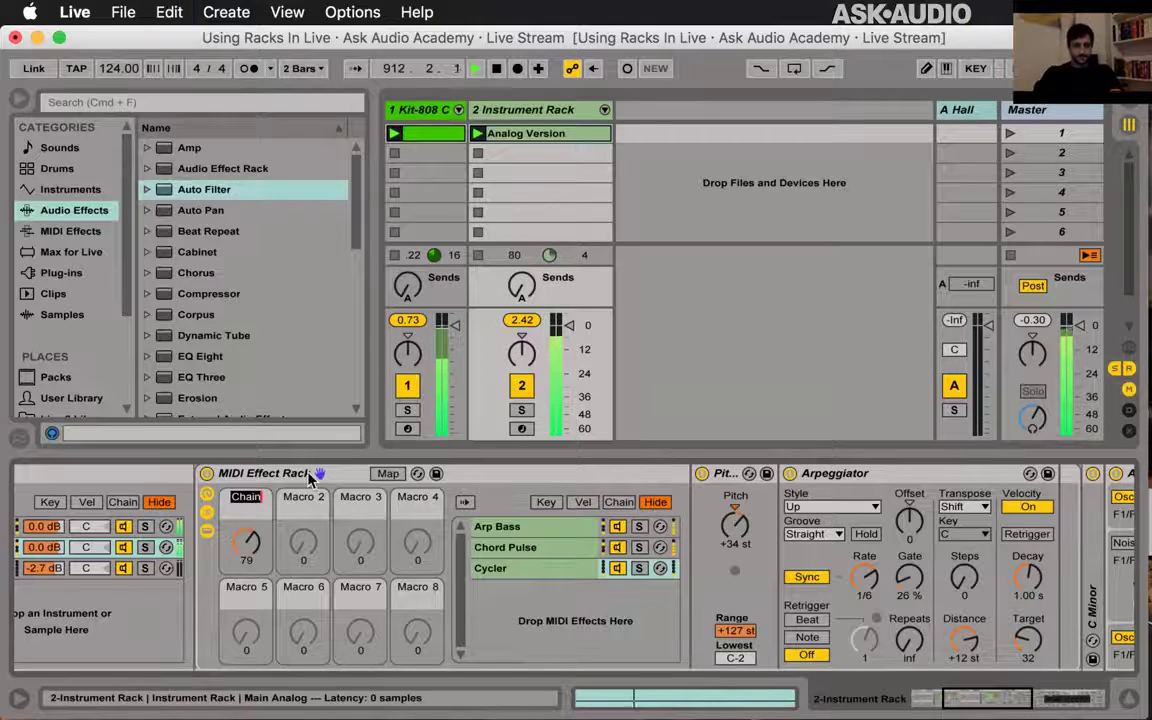
type("P")
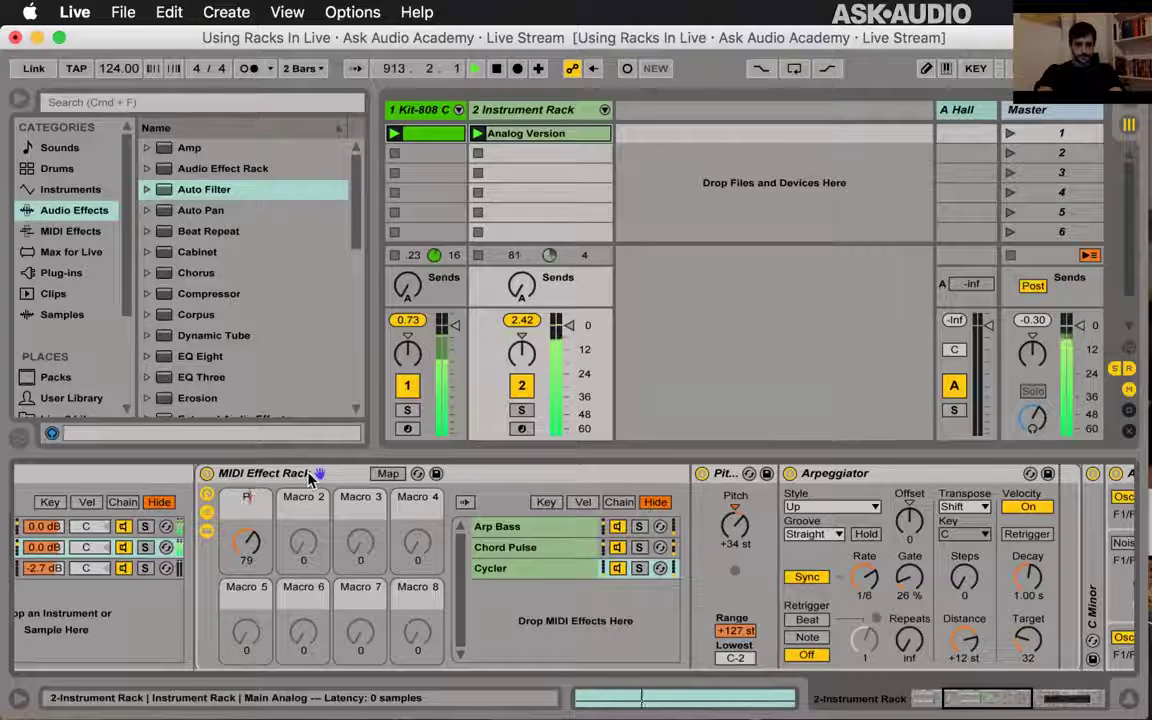
type("attern Chain")
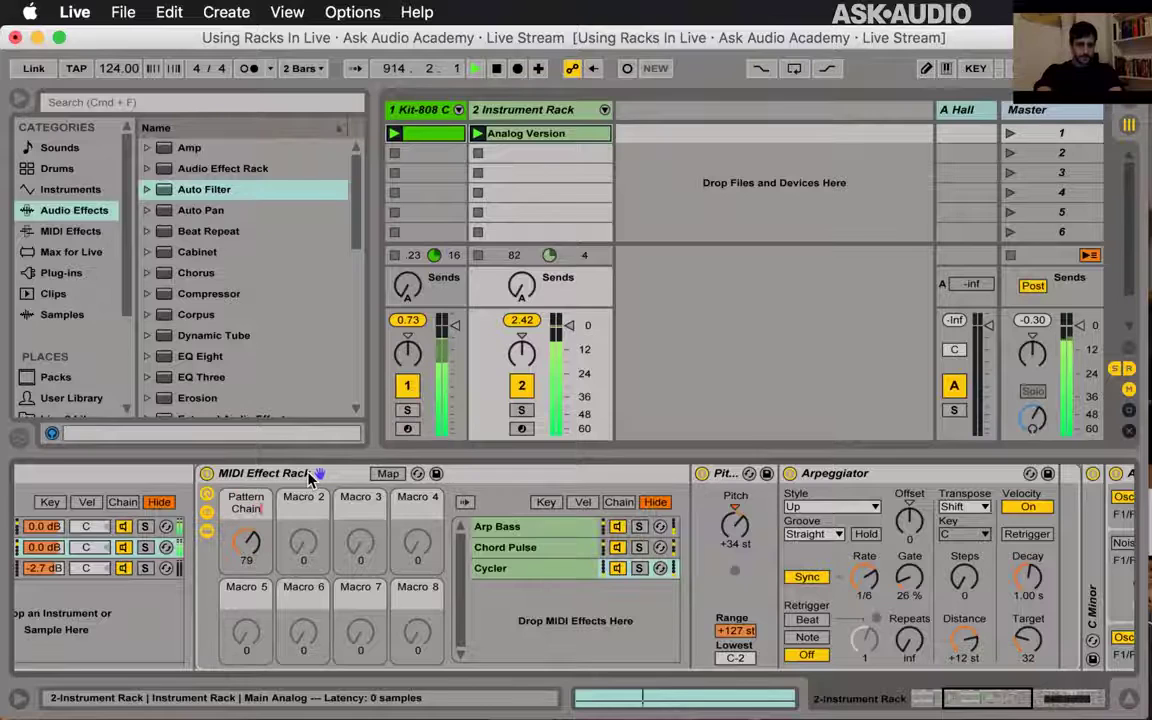
key("Return")
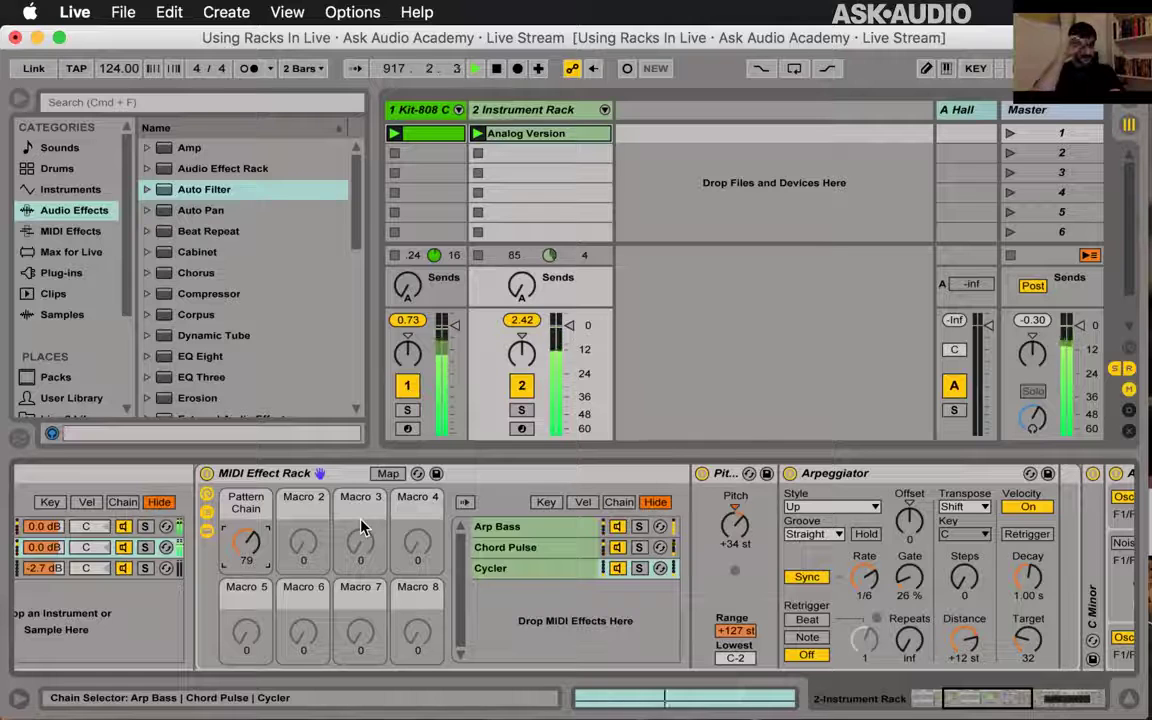
- Map the Pitch device's pitch to Macro 2 and name that macro 'Hi Pitch'
right_click(735, 527)
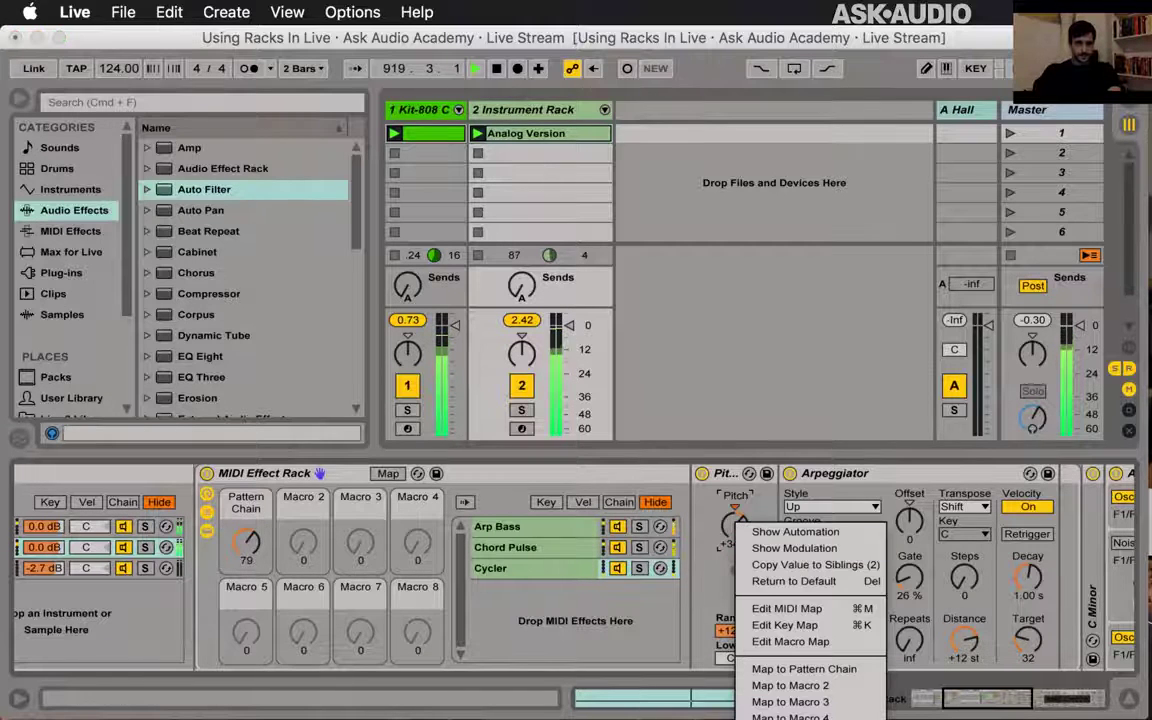
left_click(790, 685)
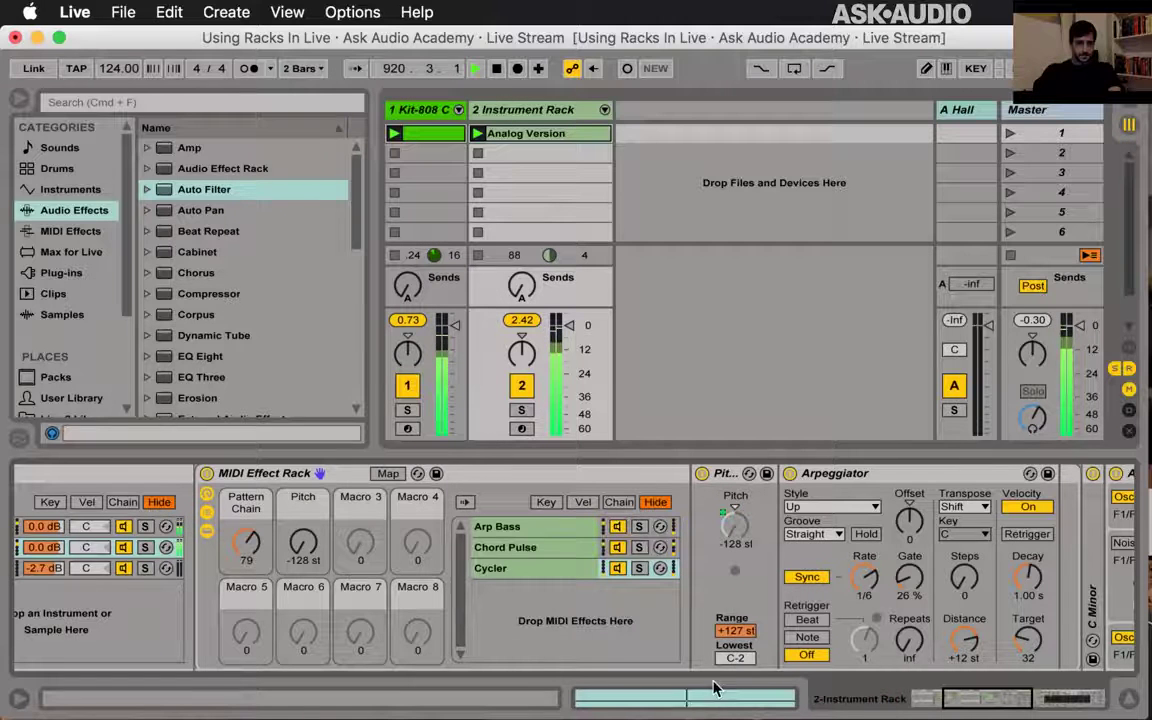
left_click(302, 498)
key("super+r")
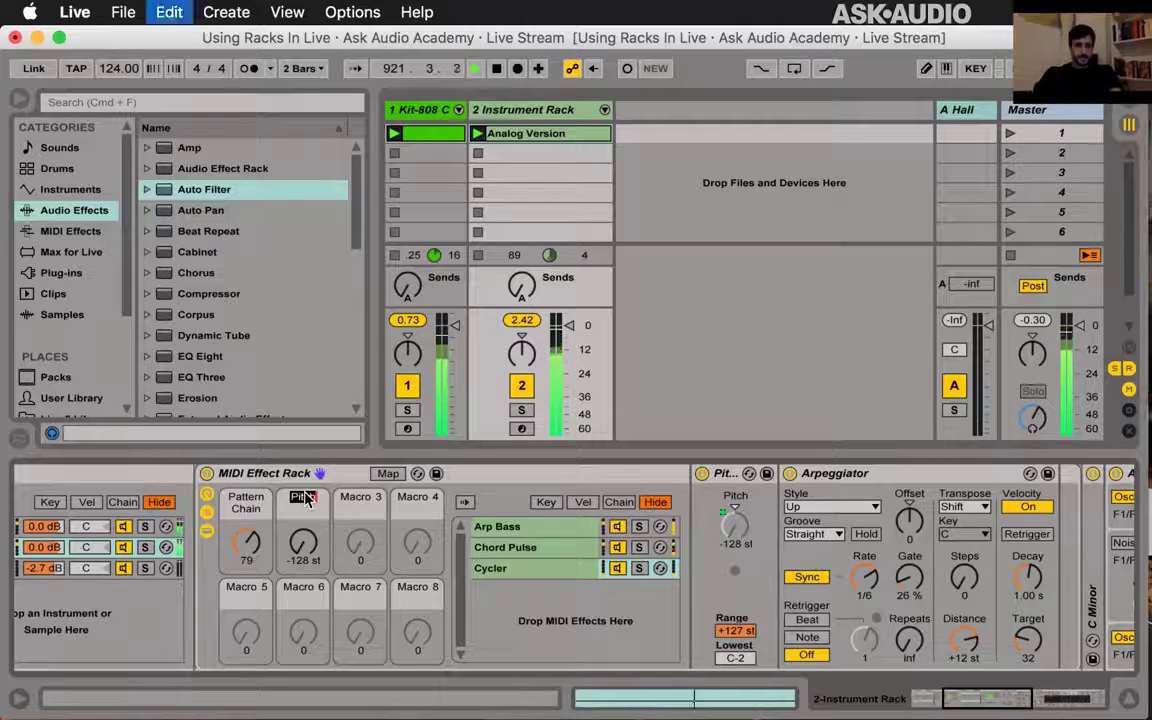
type("Pitch")
key("Return")
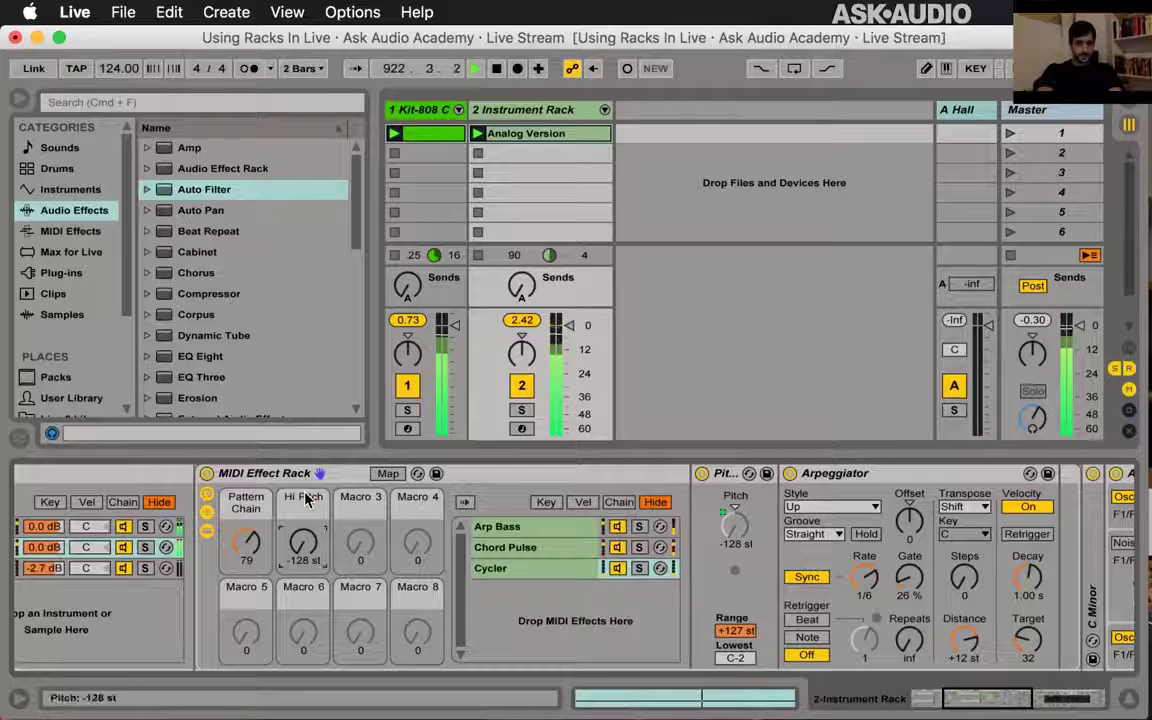
- Raise the Hi Pitch mapping's minimum to +48 st, keeping the +128 st maximum
left_click(390, 474)
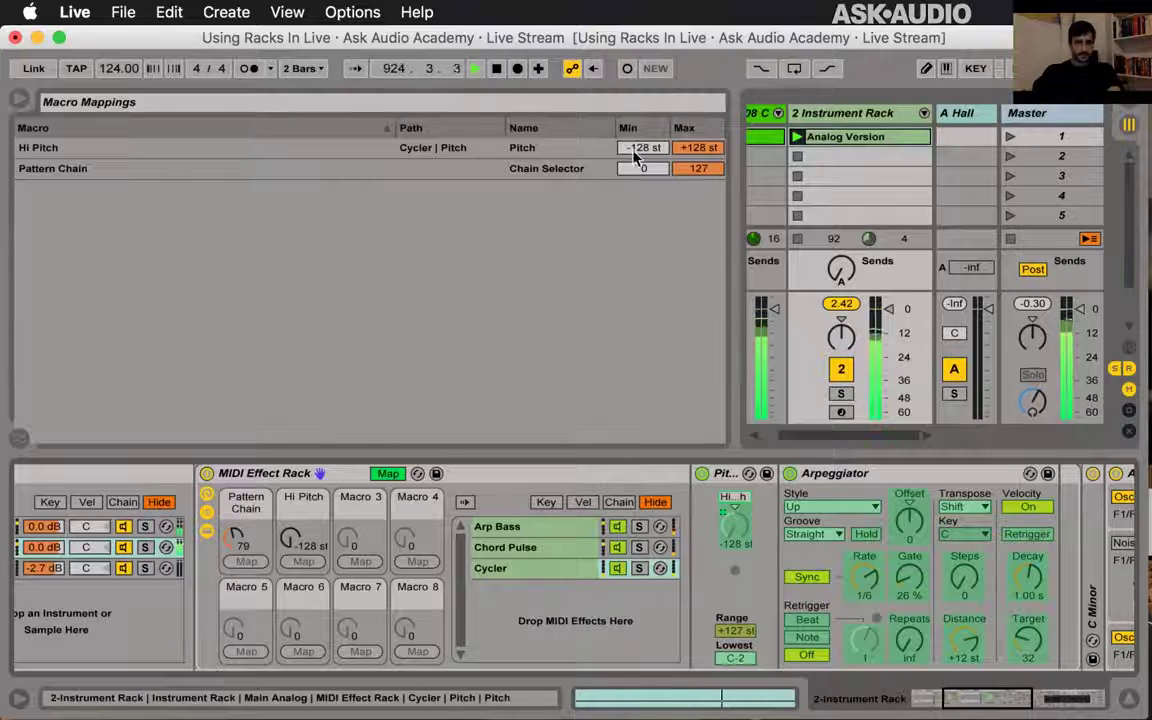
left_click_drag(636, 150, 636, 100)
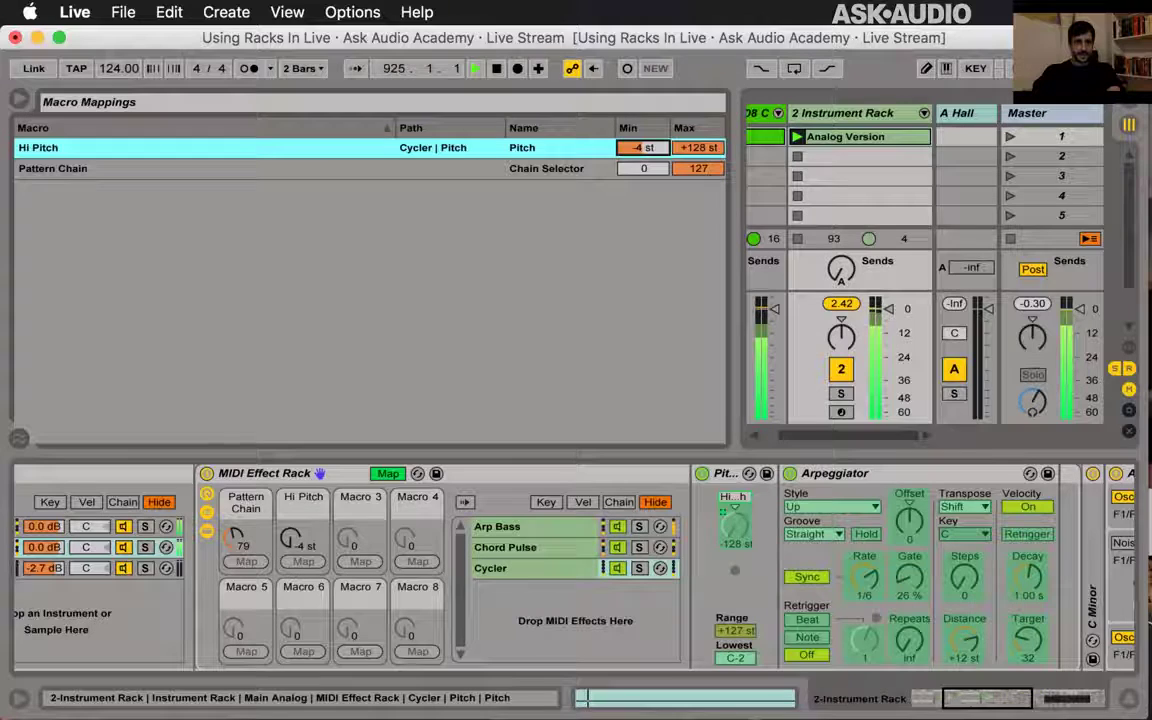
mouse_move(640, 147)
left_mouse_down()
mouse_move(640, 107)
mouse_move(640, 153)
left_mouse_up()
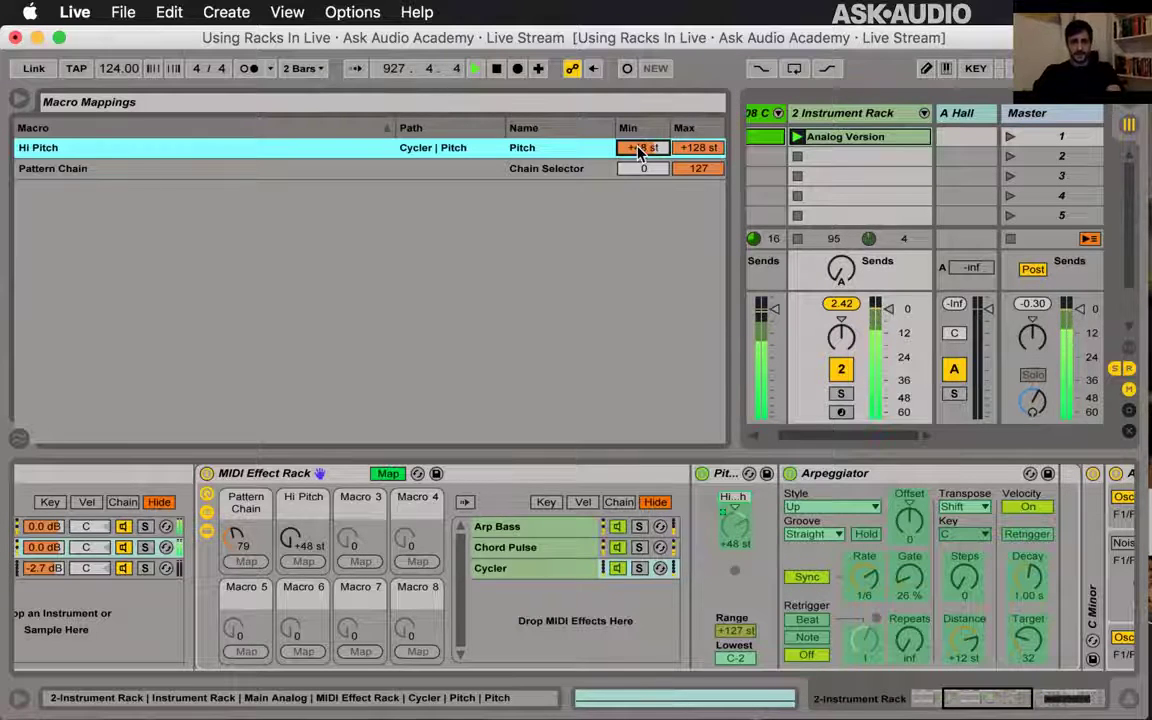
left_click(386, 474)
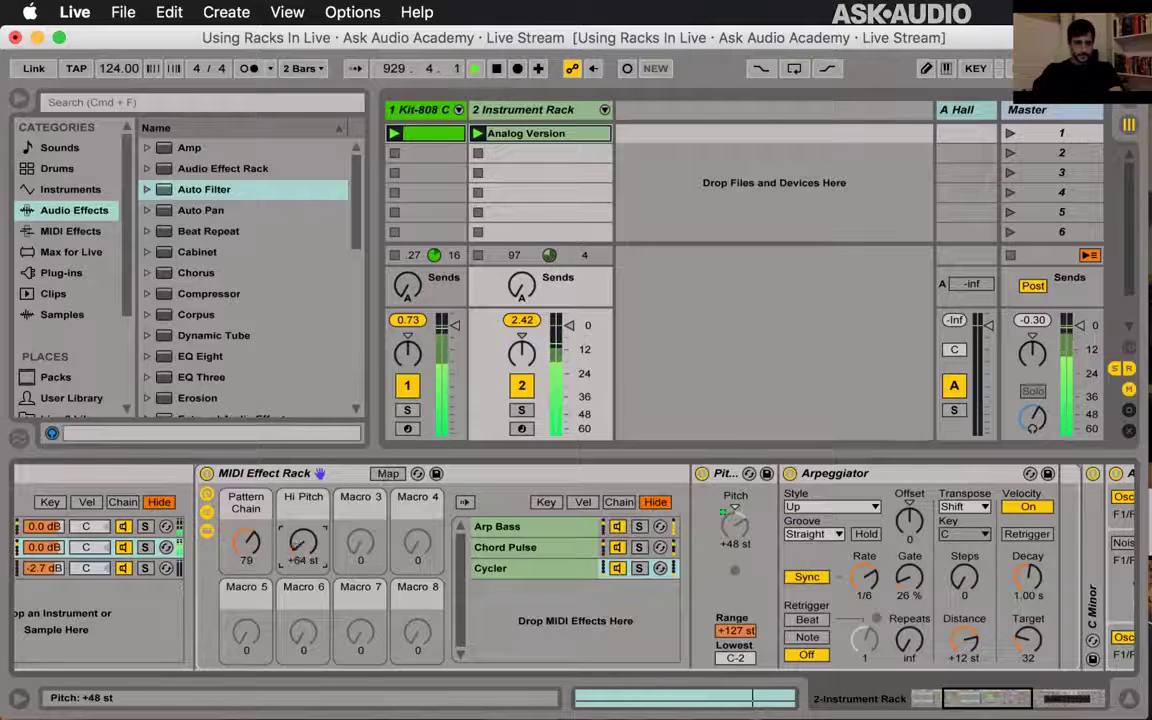
- Turn Hi Pitch to about +70 st and place a C Minor scale after the Cycler arpeggiator
mouse_move(303, 543)
left_mouse_down()
mouse_move(303, 522)
mouse_move(303, 544)
left_mouse_up()
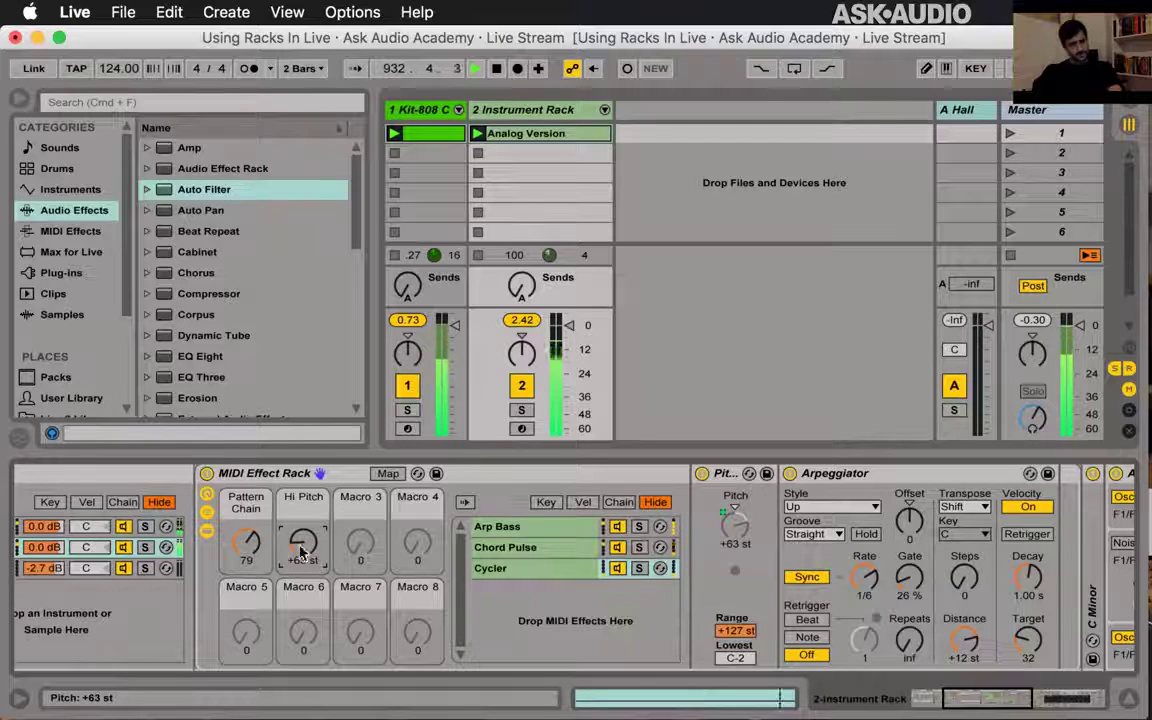
scroll(840, 620, "right", 5)
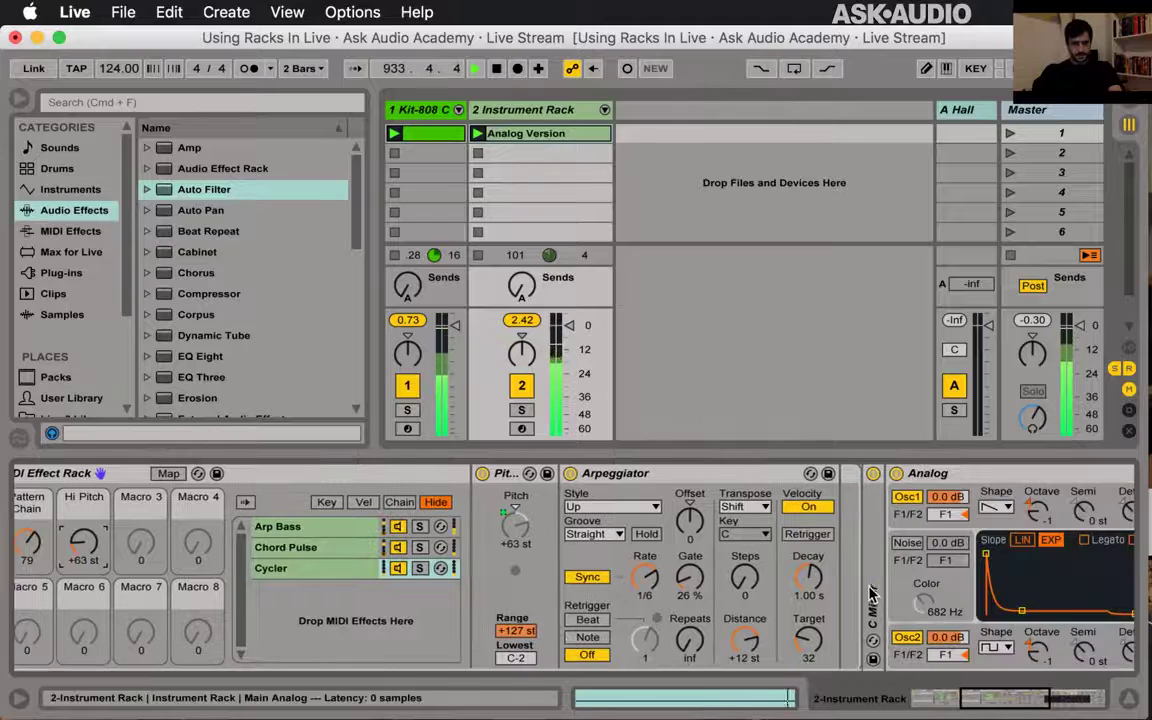
left_click(893, 594)
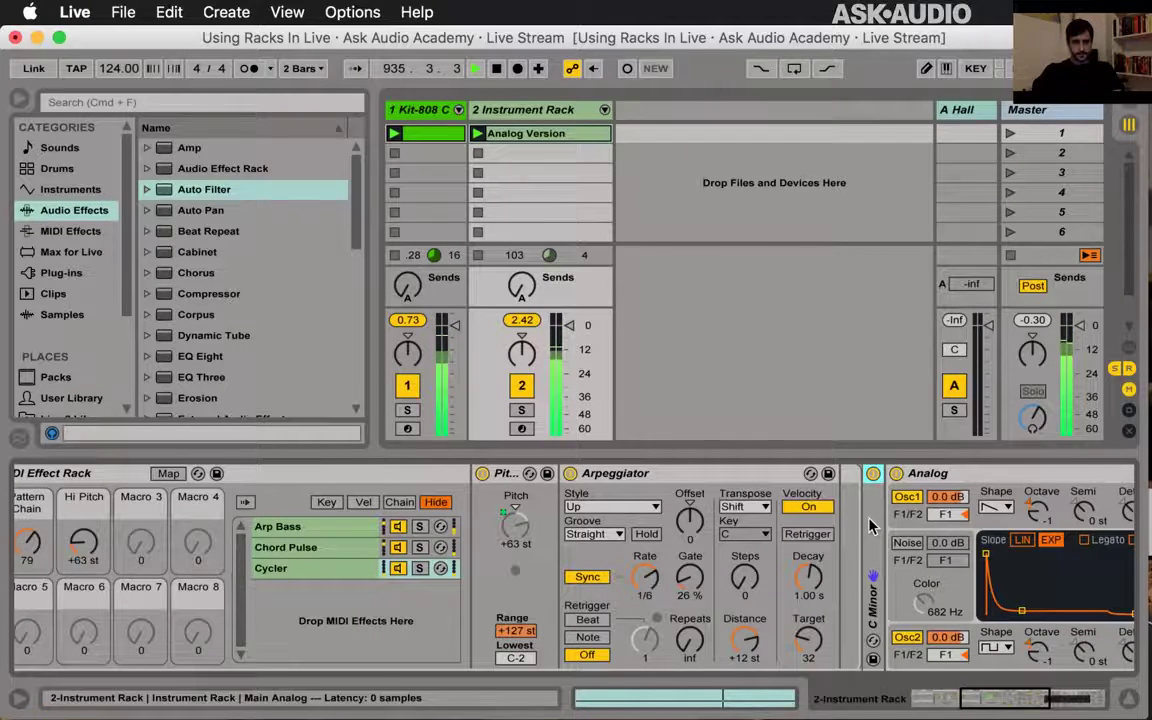
left_click_drag(870, 525, 833, 525)
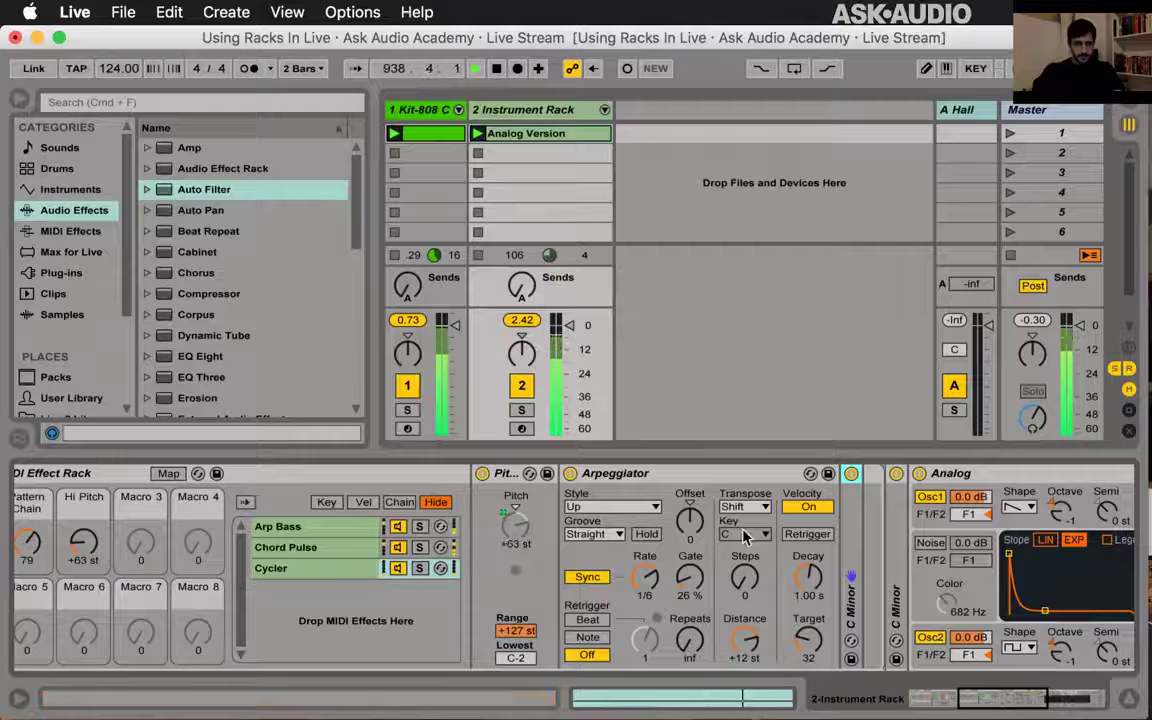
- Select the Cycler chain and lower Hi Pitch to its +48 st minimum
left_click(337, 577)
scroll(309, 596, "left", 5)
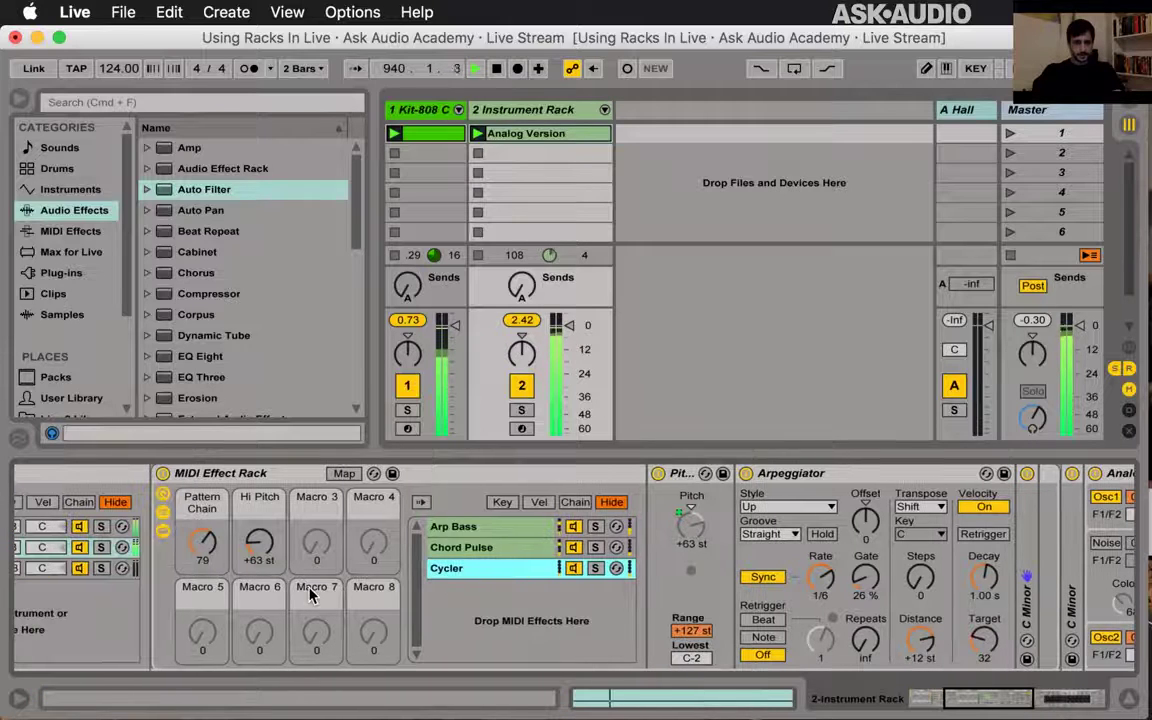
mouse_move(258, 540)
left_mouse_down()
mouse_move(258, 525)
mouse_move(262, 580)
left_mouse_up()
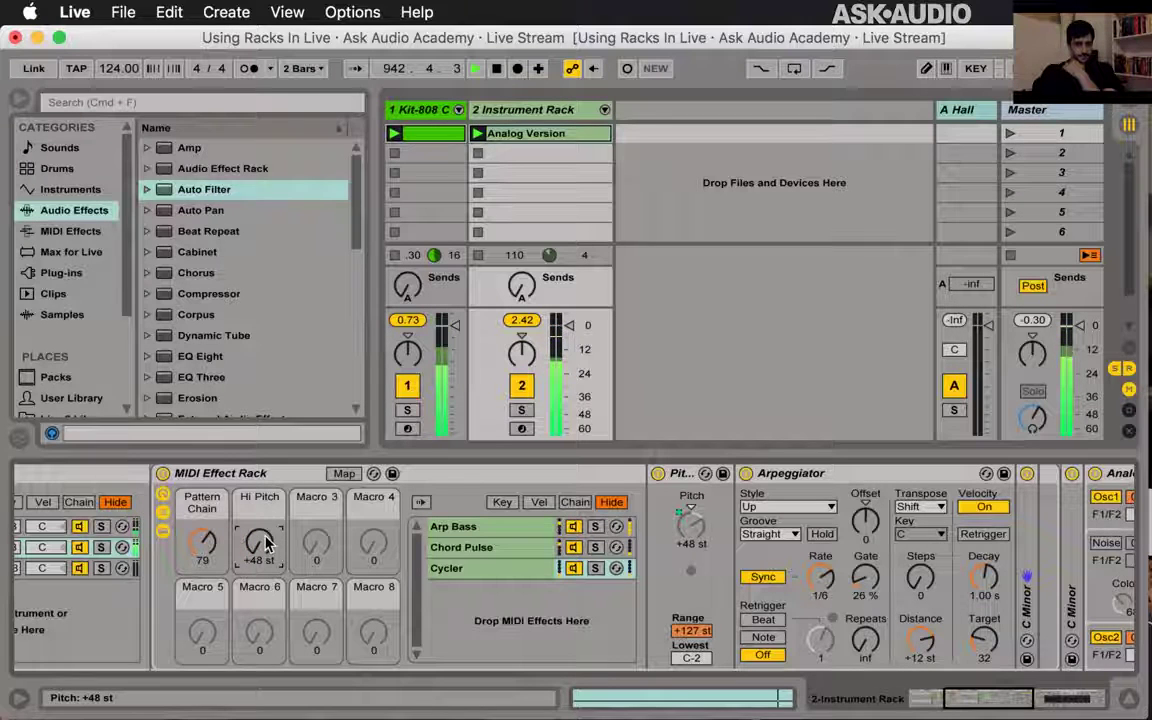
- Show the Chord Pulse chain's devices and adjust its Arpeggiator gate length
left_click(488, 550)
scroll(755, 578, "right", 3)
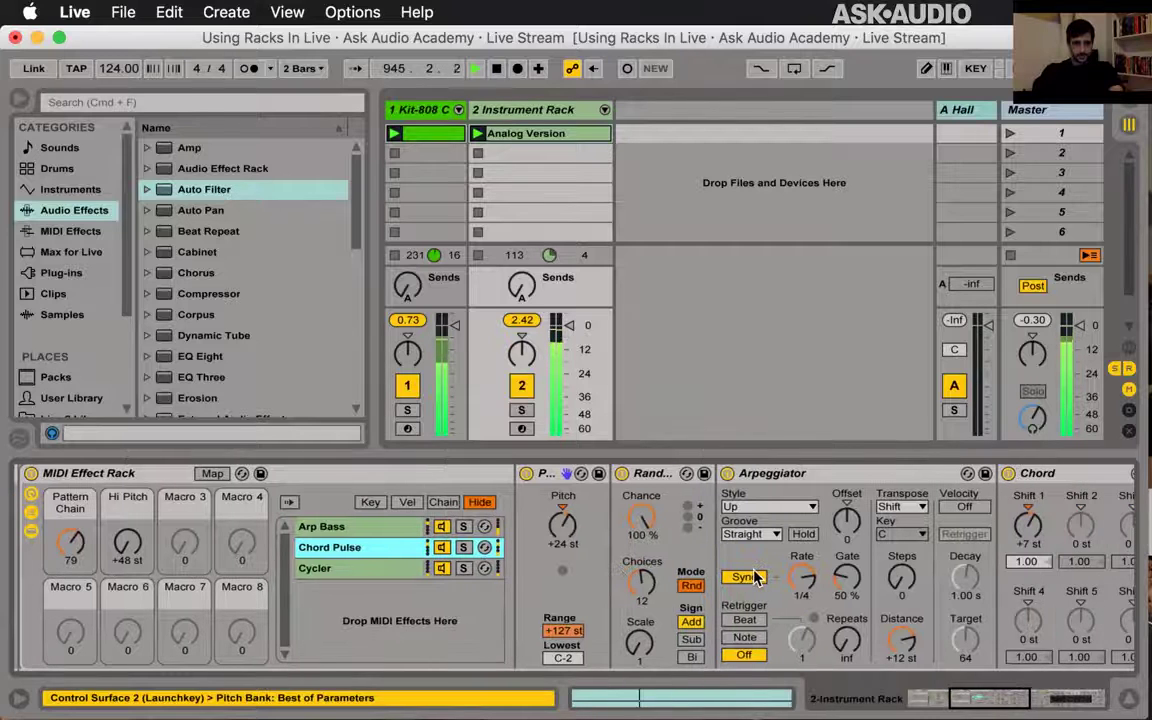
scroll(755, 578, "right", 2)
scroll(755, 578, "right", 2)
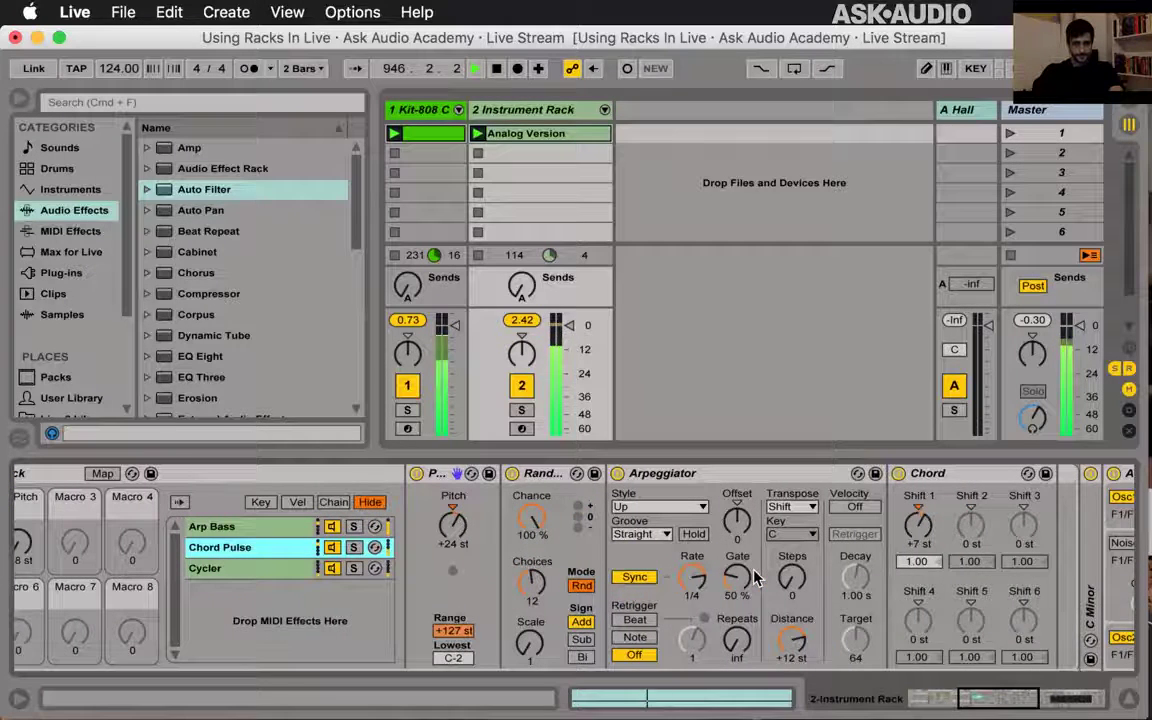
scroll(755, 578, "left", 1)
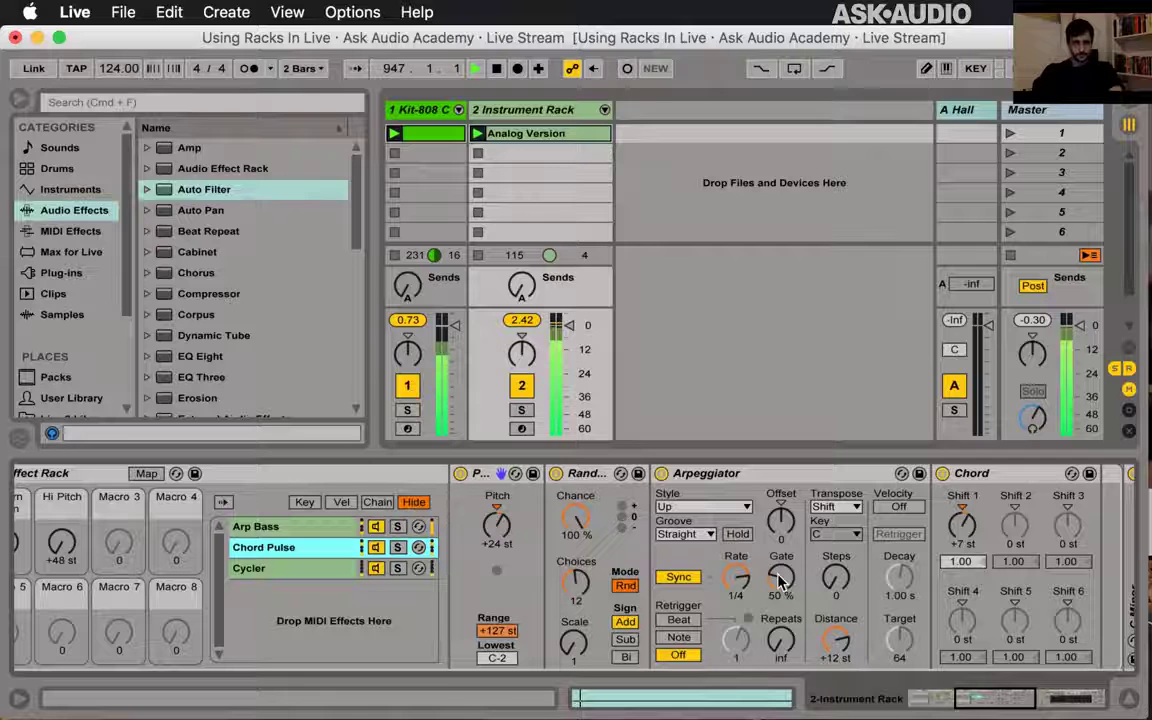
mouse_move(780, 582)
left_mouse_down()
mouse_move(780, 540)
mouse_move(780, 600)
mouse_move(780, 573)
left_mouse_up()
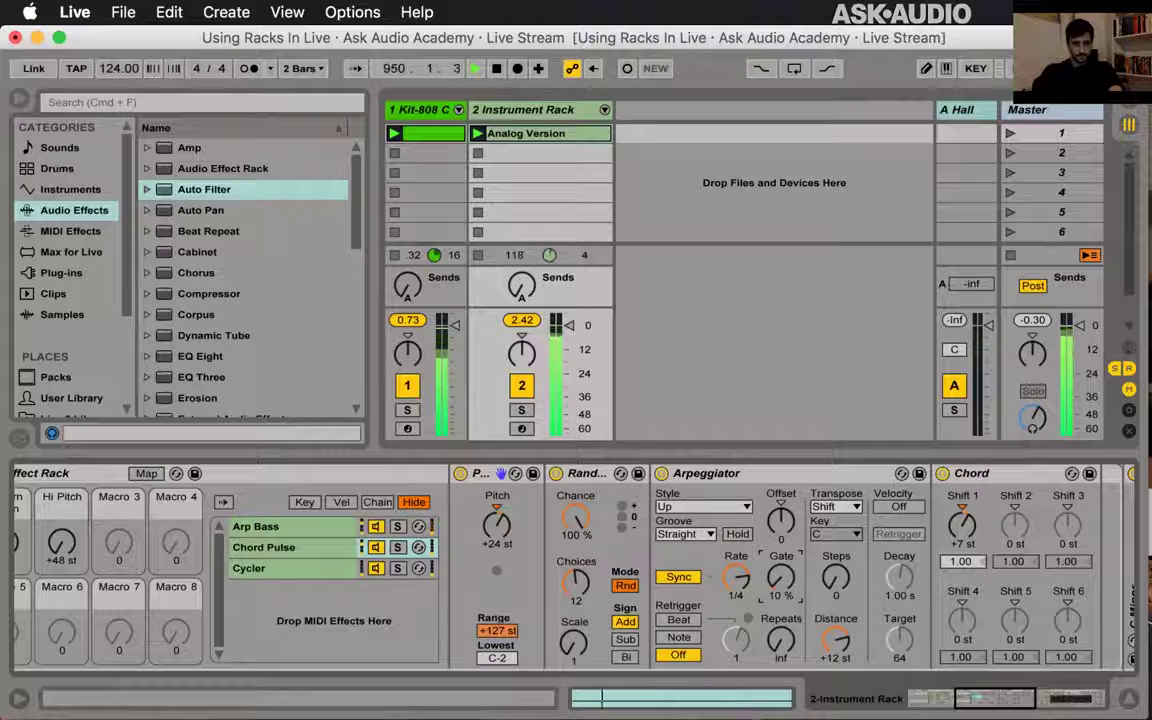
- Map the Arpeggiator's Gate to the MIDI Effect Rack's third macro, named Gate
right_click(780, 580)
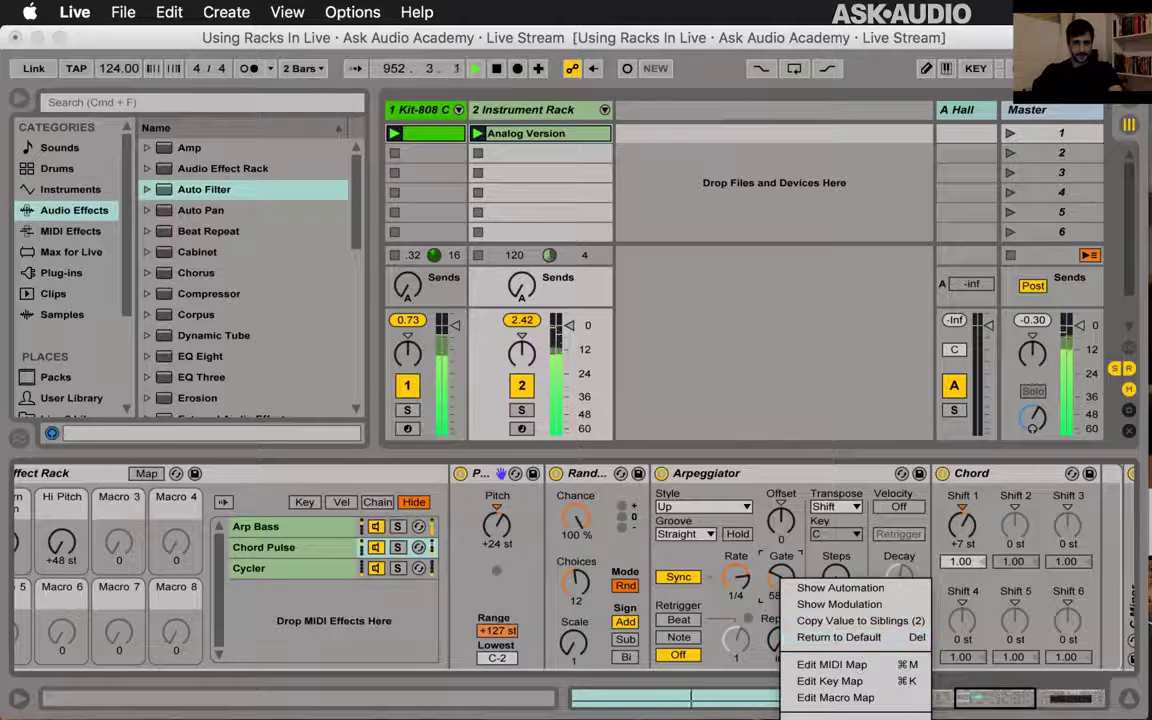
left_click(840, 714)
scroll(110, 580, "left", 3)
scroll(110, 580, "left", 3)
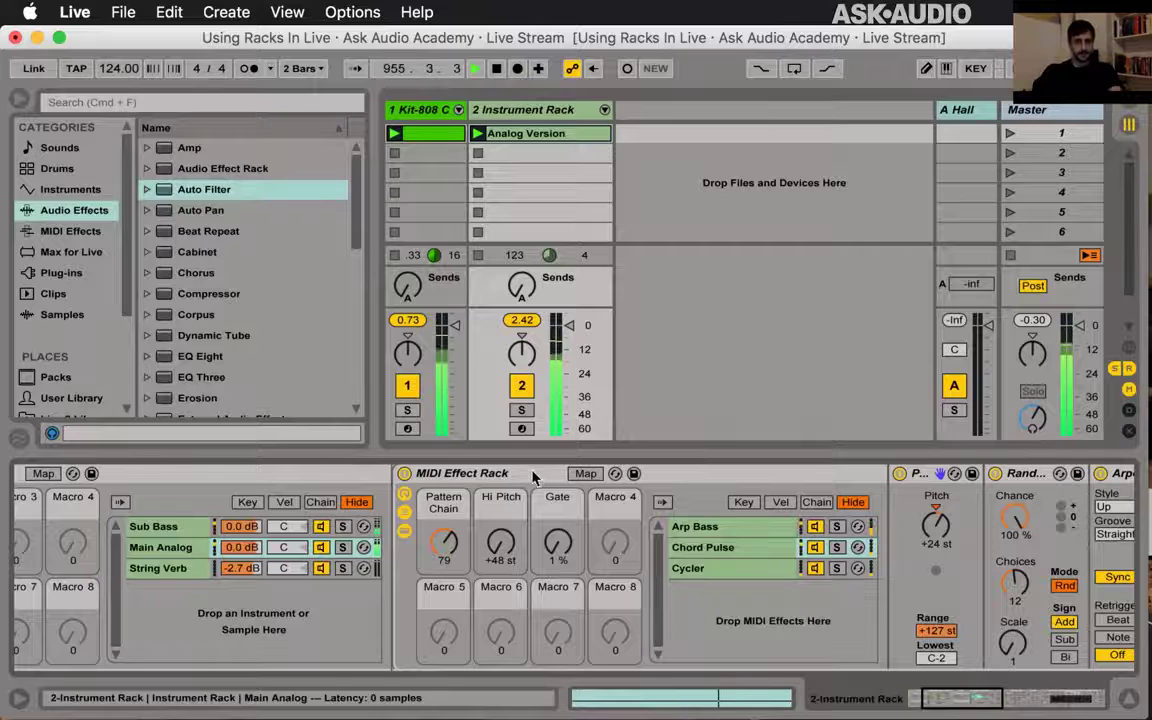
- Raise the Gate macro mapping's minimum from 1% to 13%
left_click(557, 543)
mouse_move(562, 555)
left_mouse_down()
mouse_move(562, 410)
mouse_move(562, 520)
left_mouse_up()
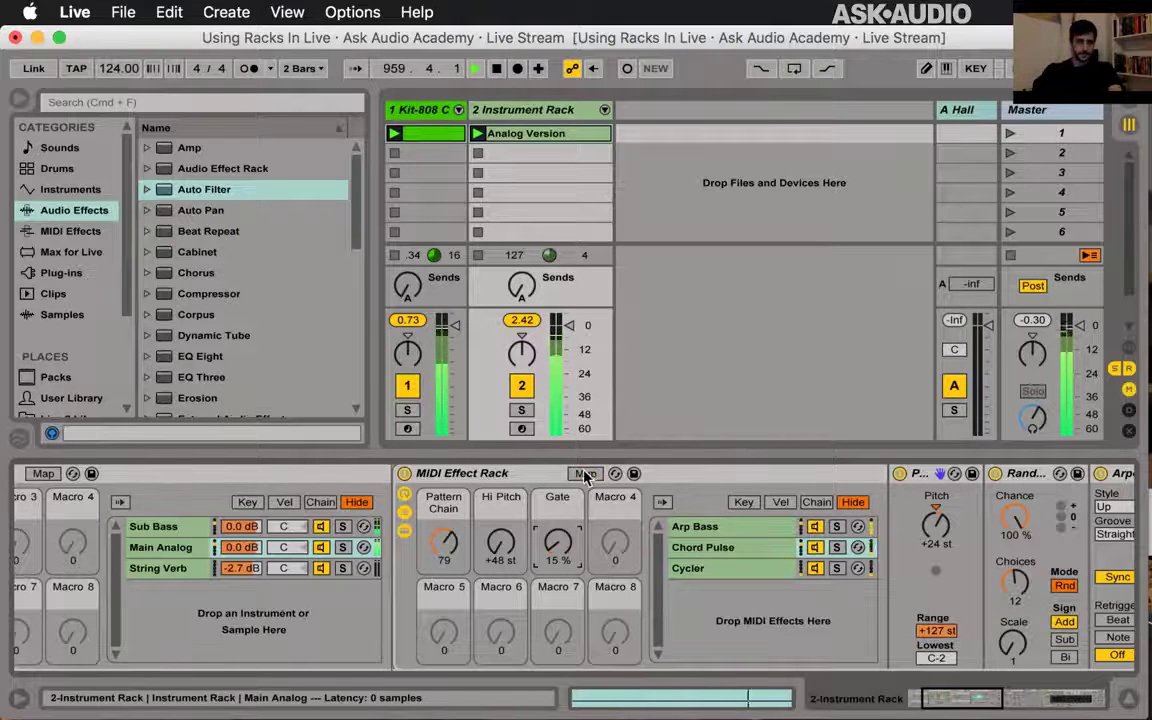
left_click(586, 474)
left_click(642, 150)
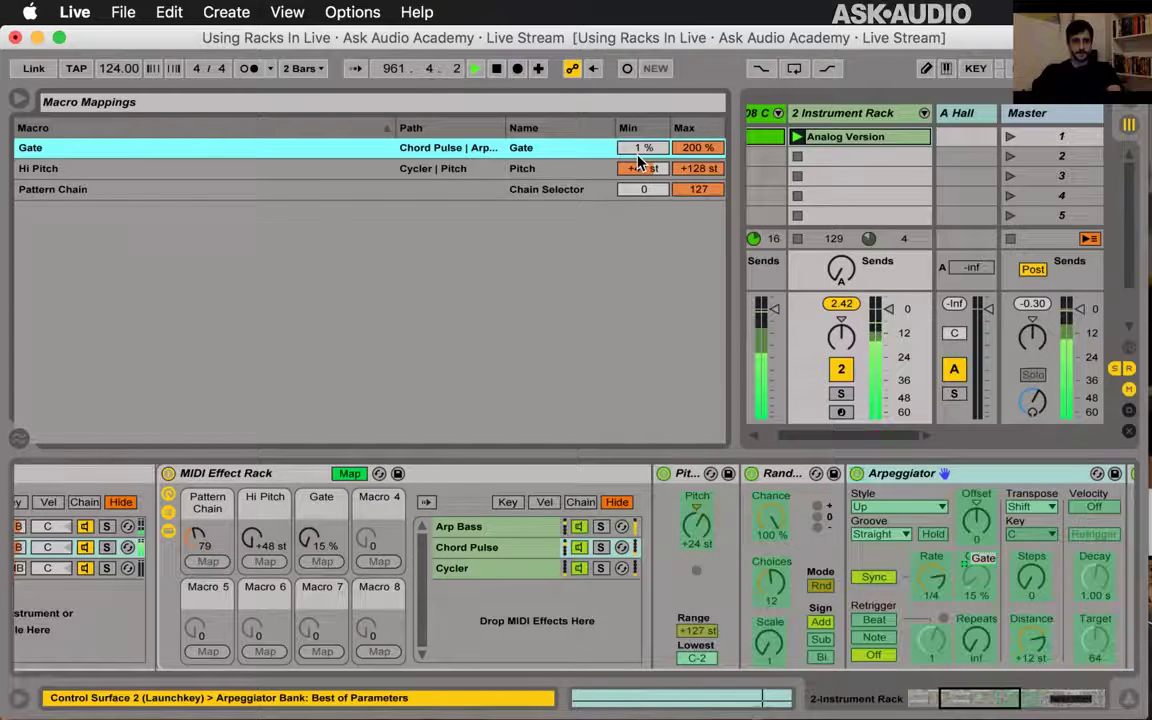
left_click_drag(642, 148, 642, 136)
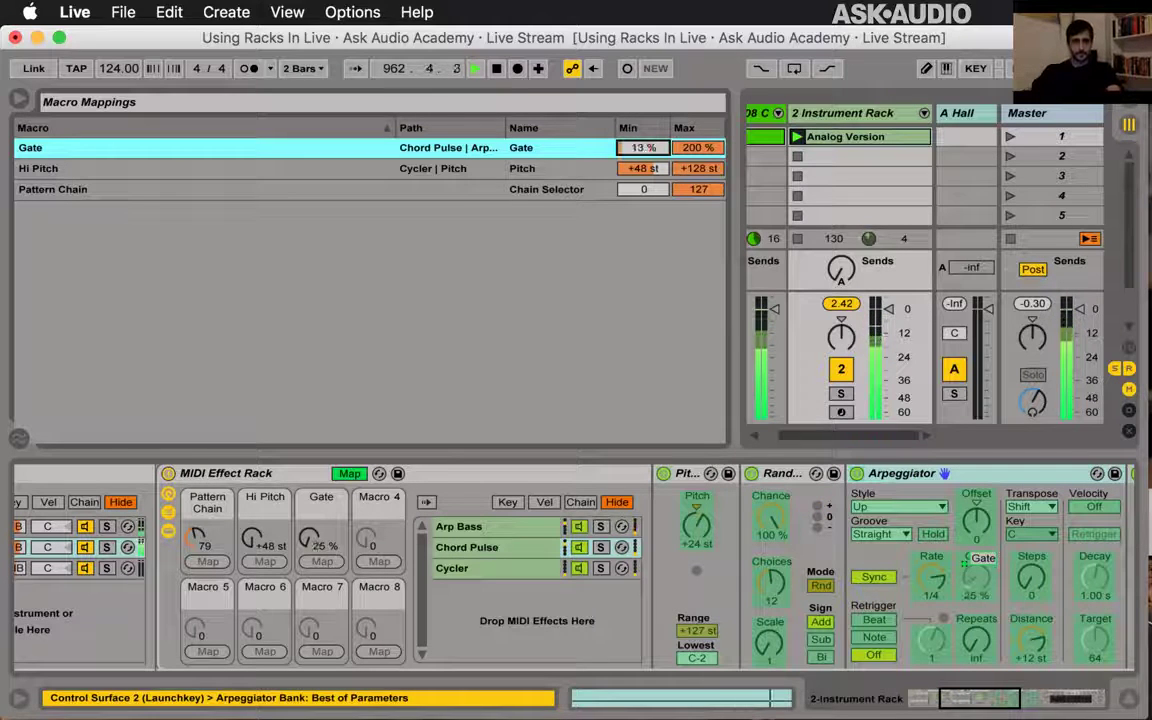
left_click(349, 474)
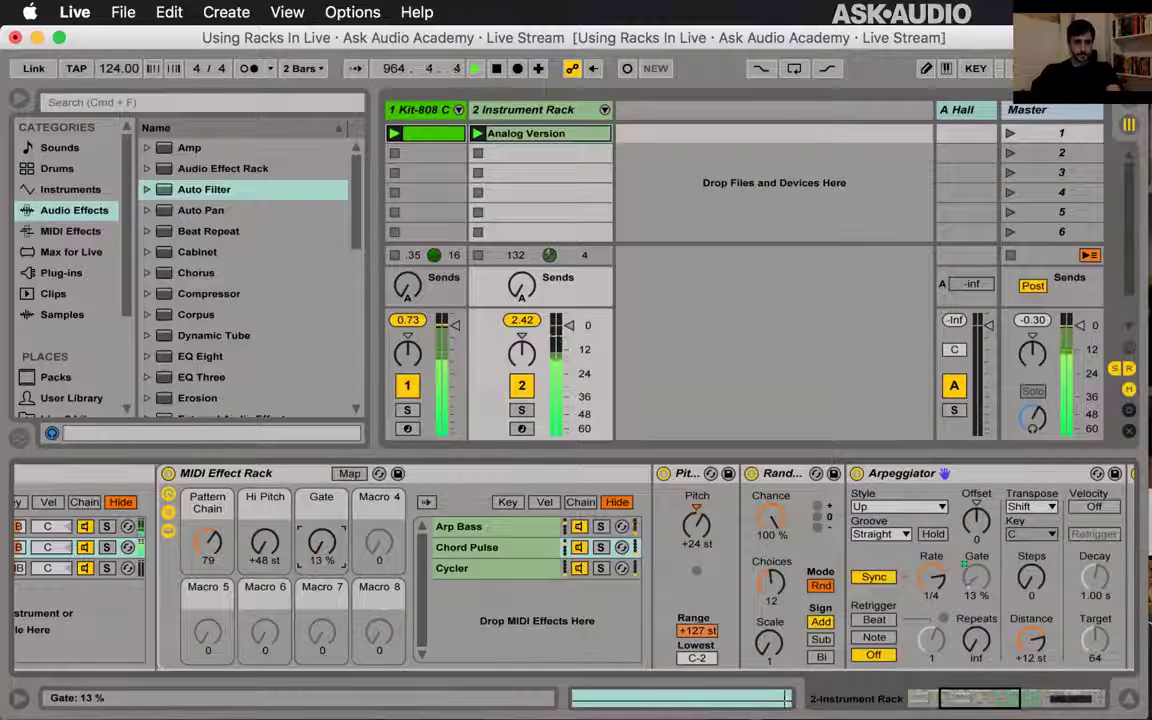
- Sweep the Gate macro to test it, then hide the chain devices and MIDI rack chain list
mouse_move(321, 543)
left_mouse_down()
mouse_move(321, 440)
mouse_move(321, 545)
left_mouse_up()
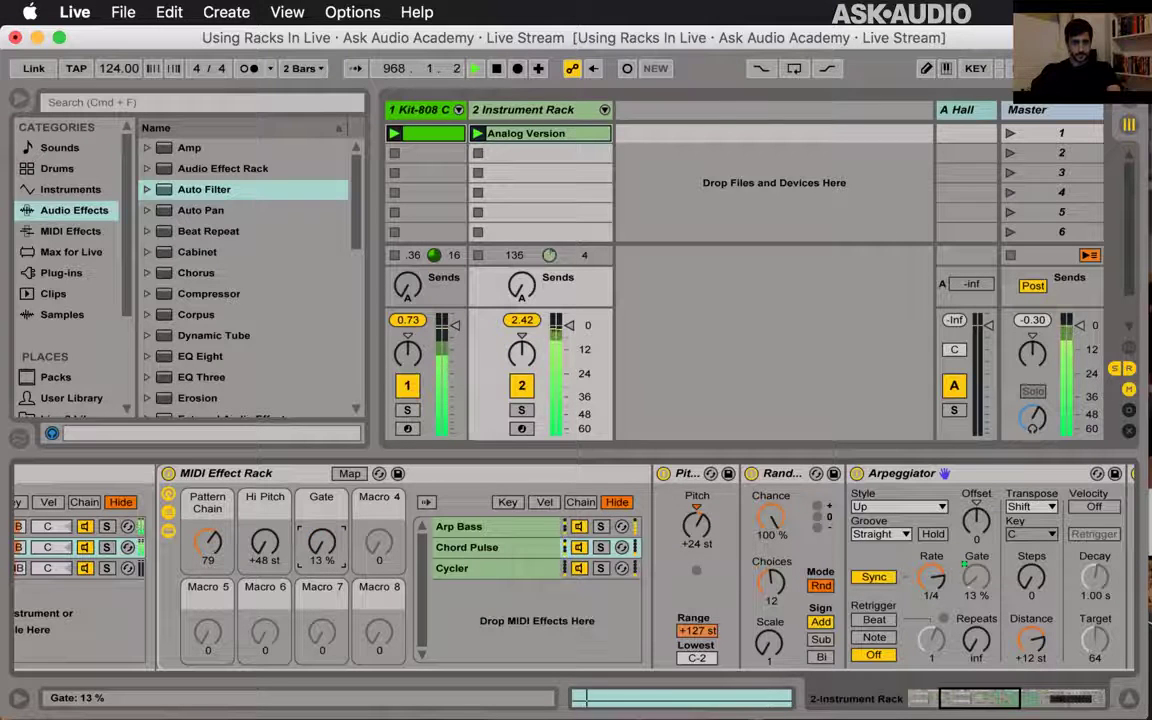
left_click(168, 516)
left_click(168, 513)
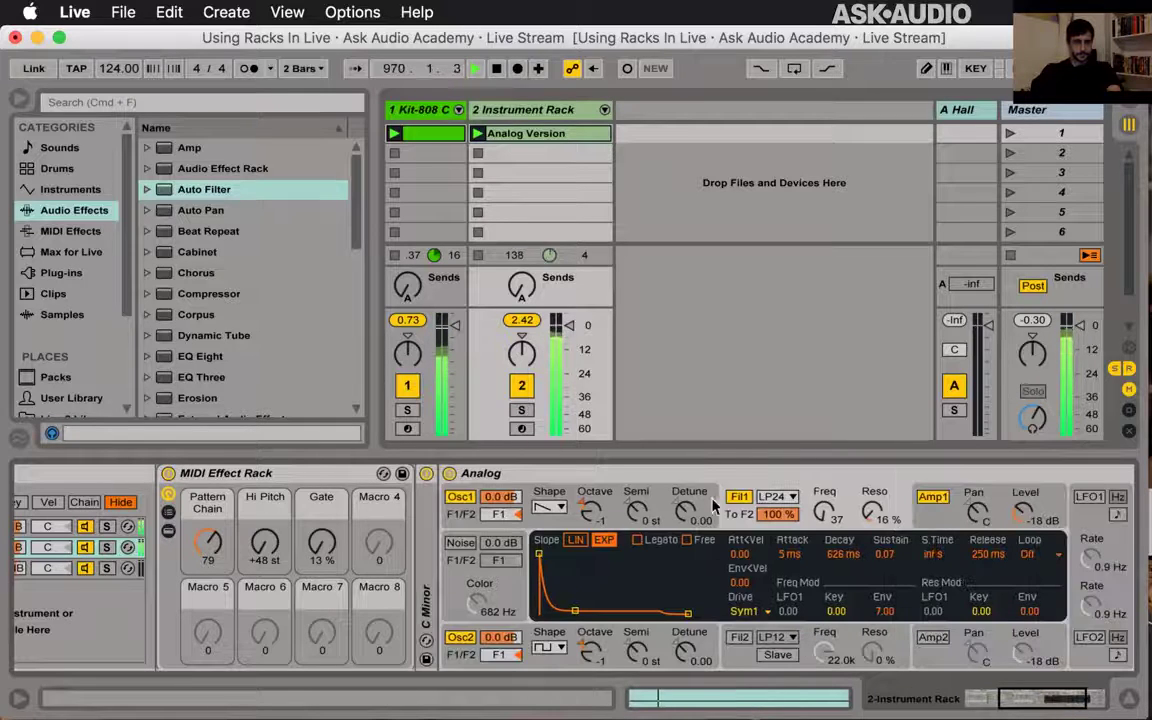
scroll(588, 541, "left", 5)
- Switch the parent Instrument Rack into Macro Map mode, showing only the Chain Selector mapping (0–127)
scroll(588, 541, "left", 3)
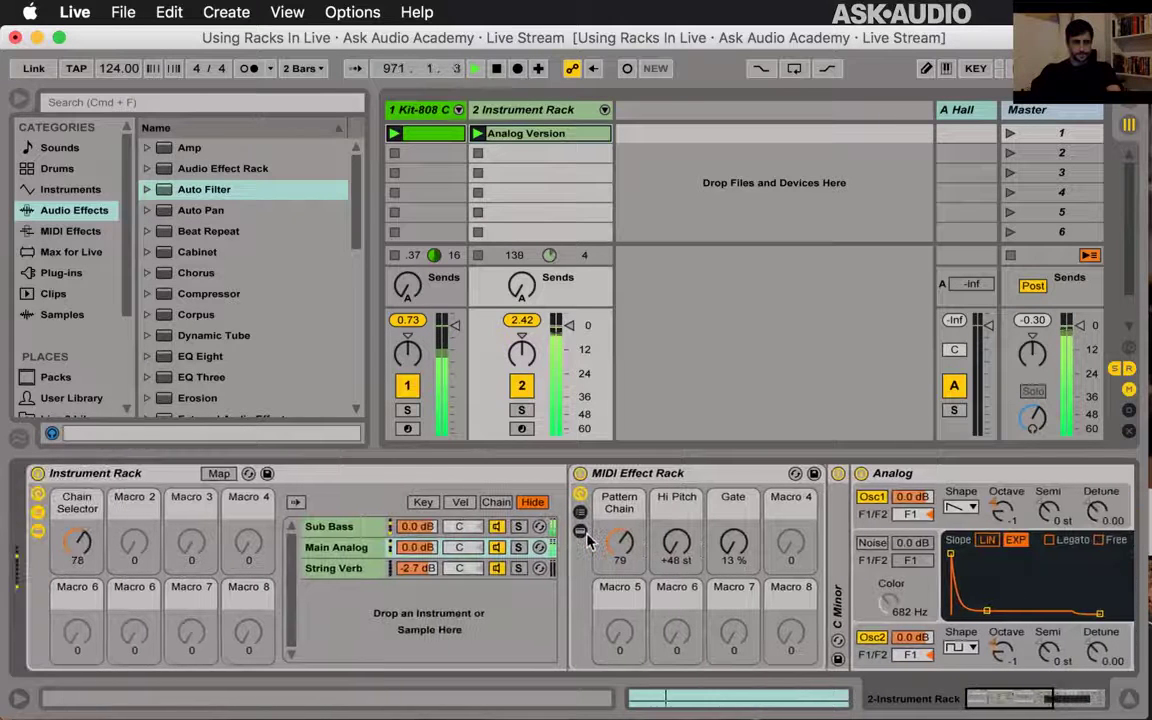
left_click(218, 473)
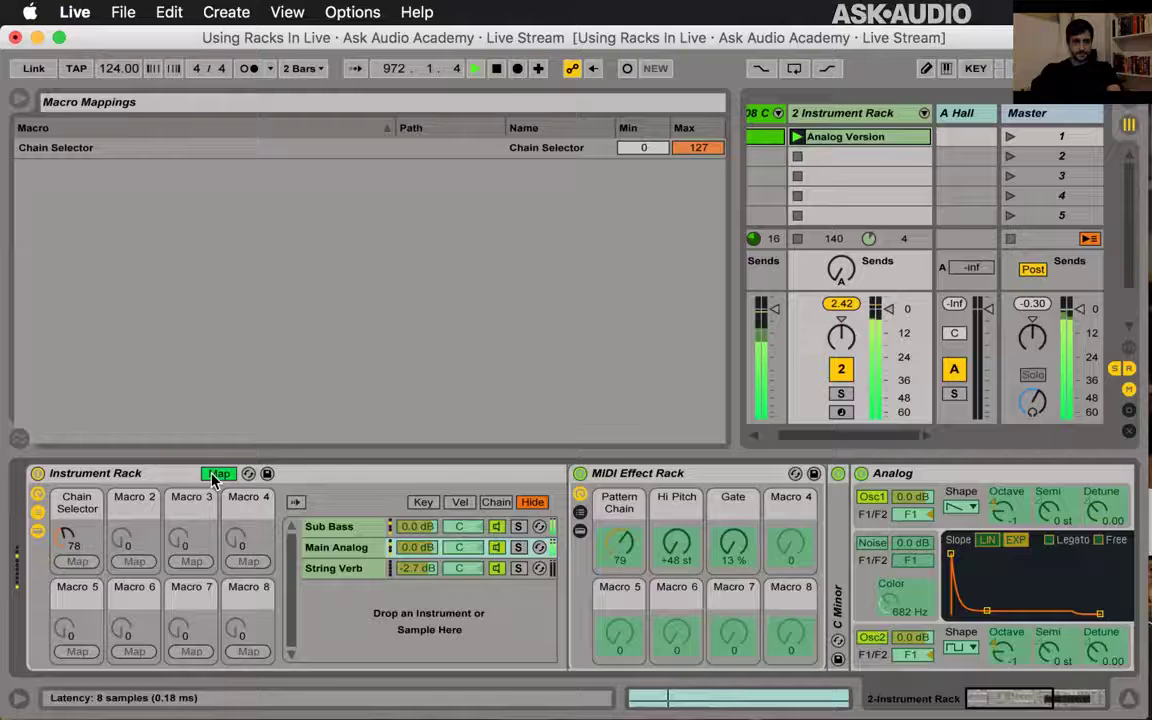
scroll(785, 495, "right", 5)
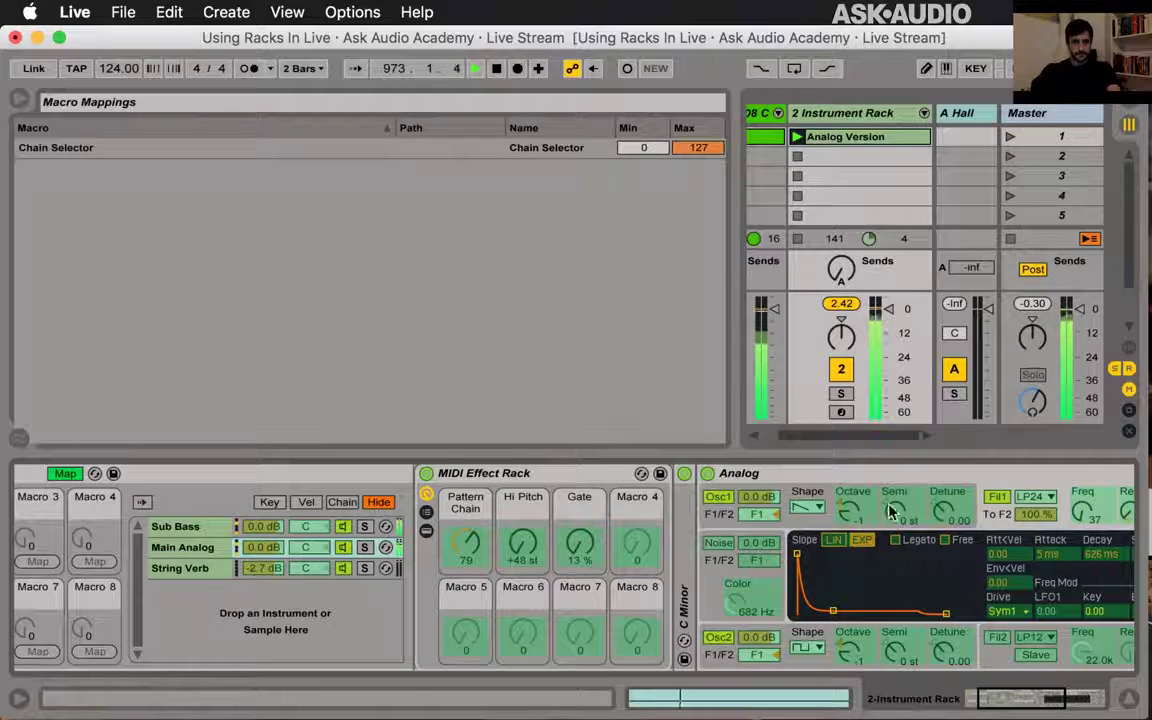
scroll(970, 557, "right", 5)
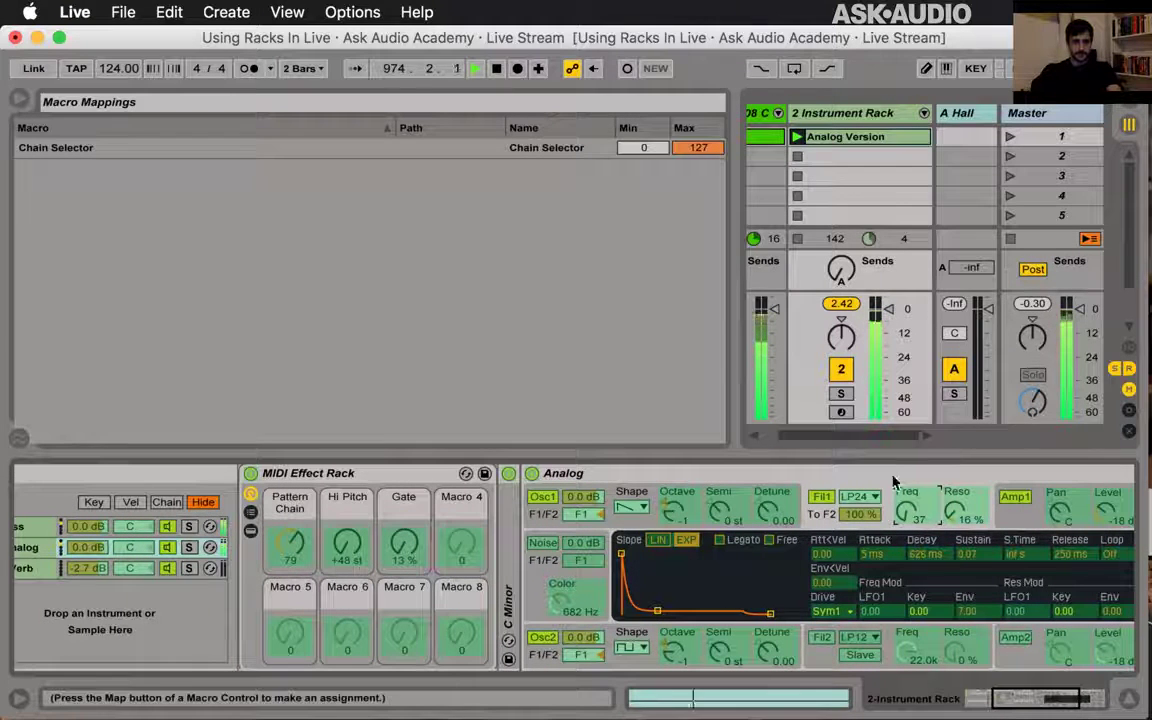
scroll(690, 550, "left", 10)
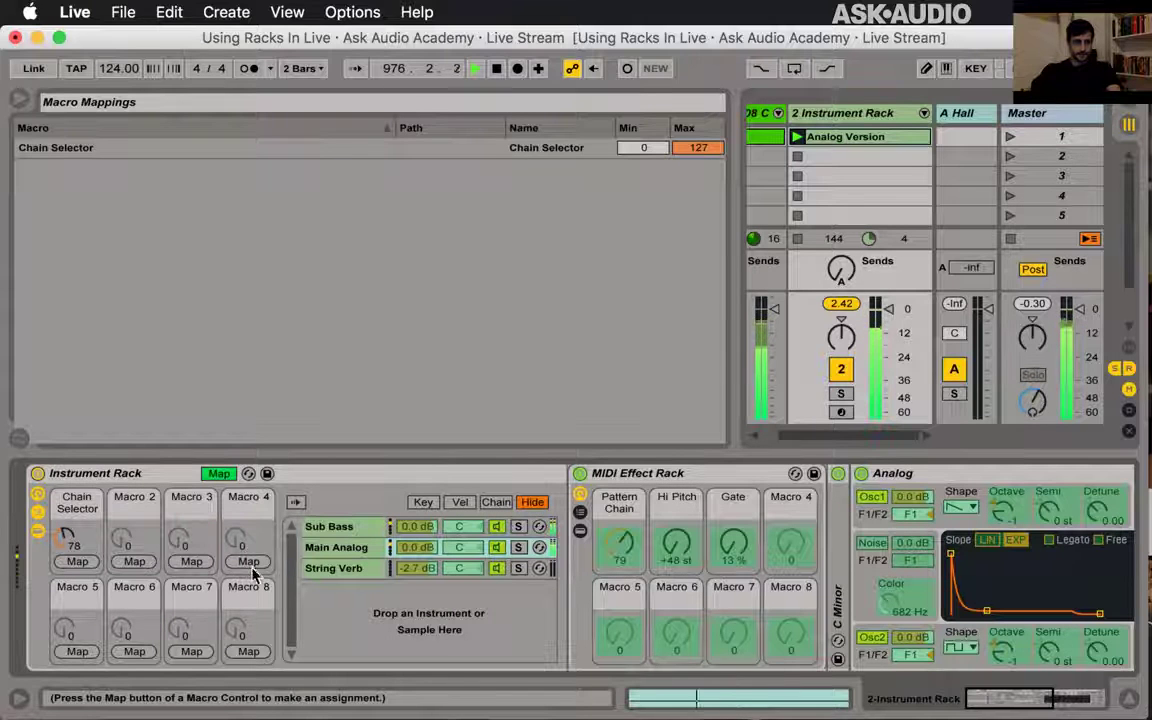
- Map Macro 5 to Main Analog's F1 Freq, name it 'Analog Filter', and raise its minimum to 42
left_click(72, 652)
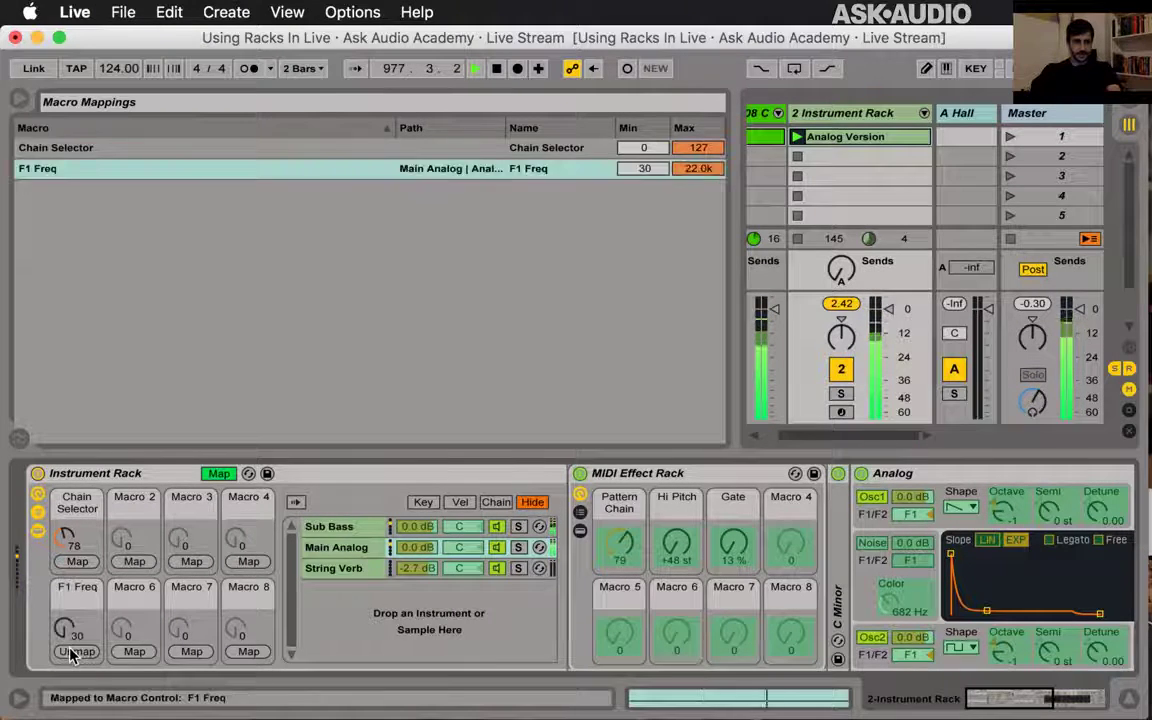
left_click(77, 594)
key("super+r")
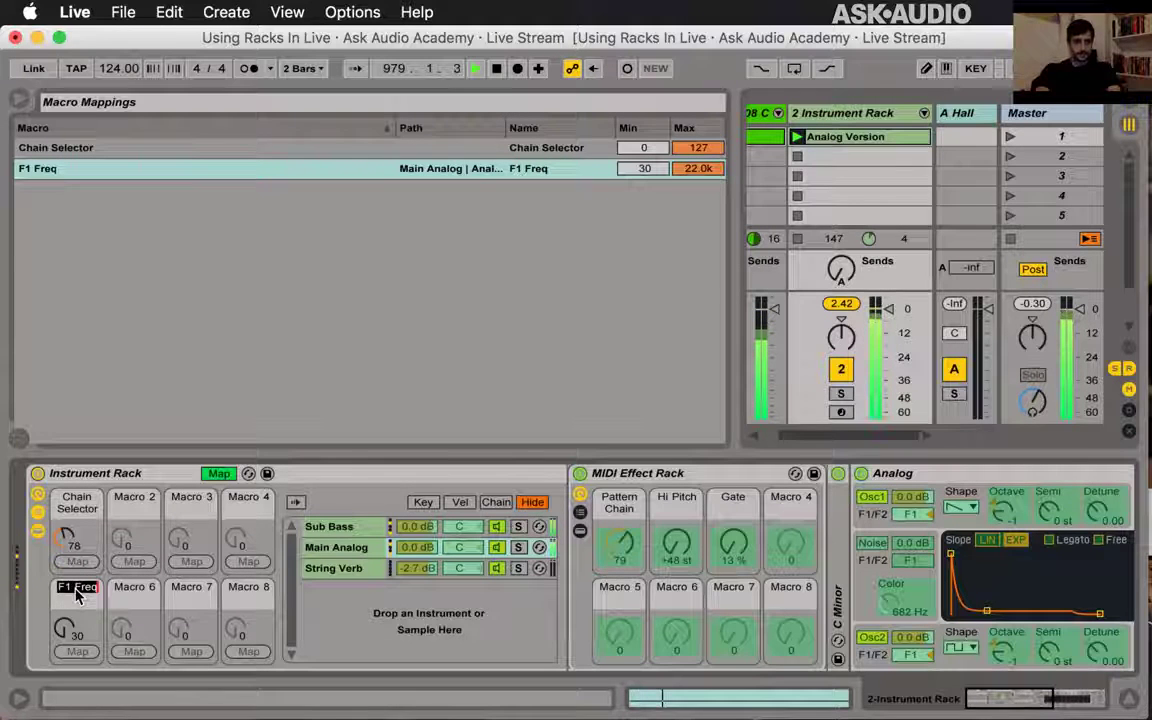
type("Analog")
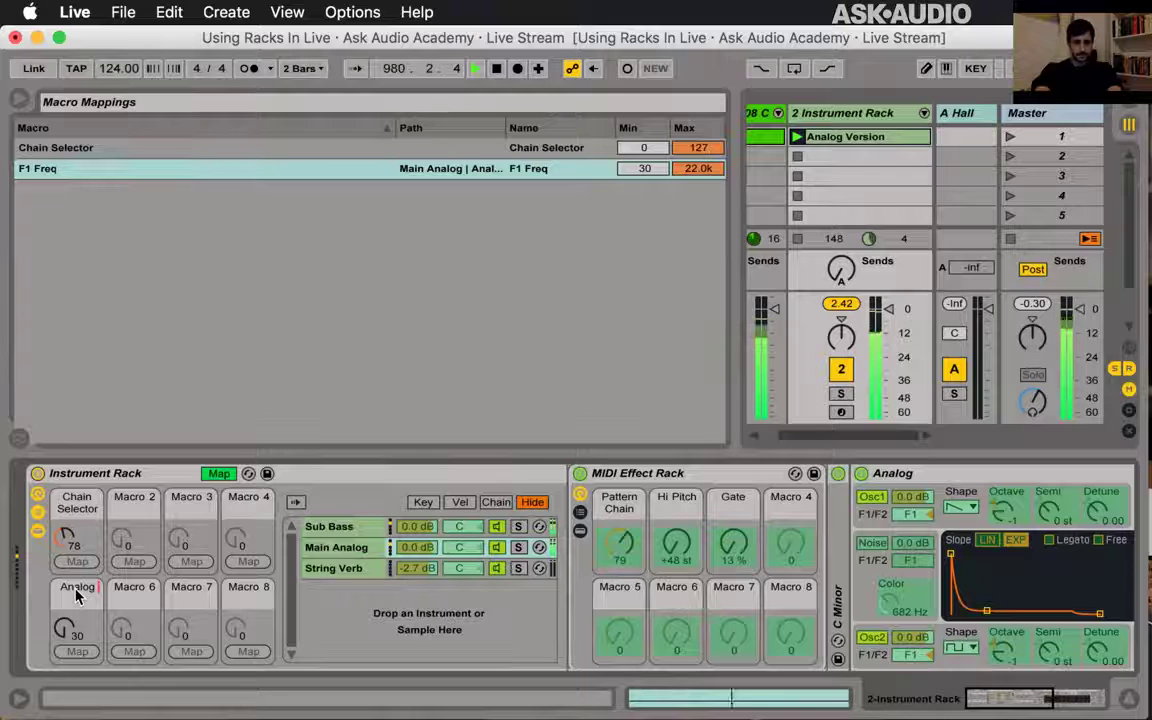
key("Return")
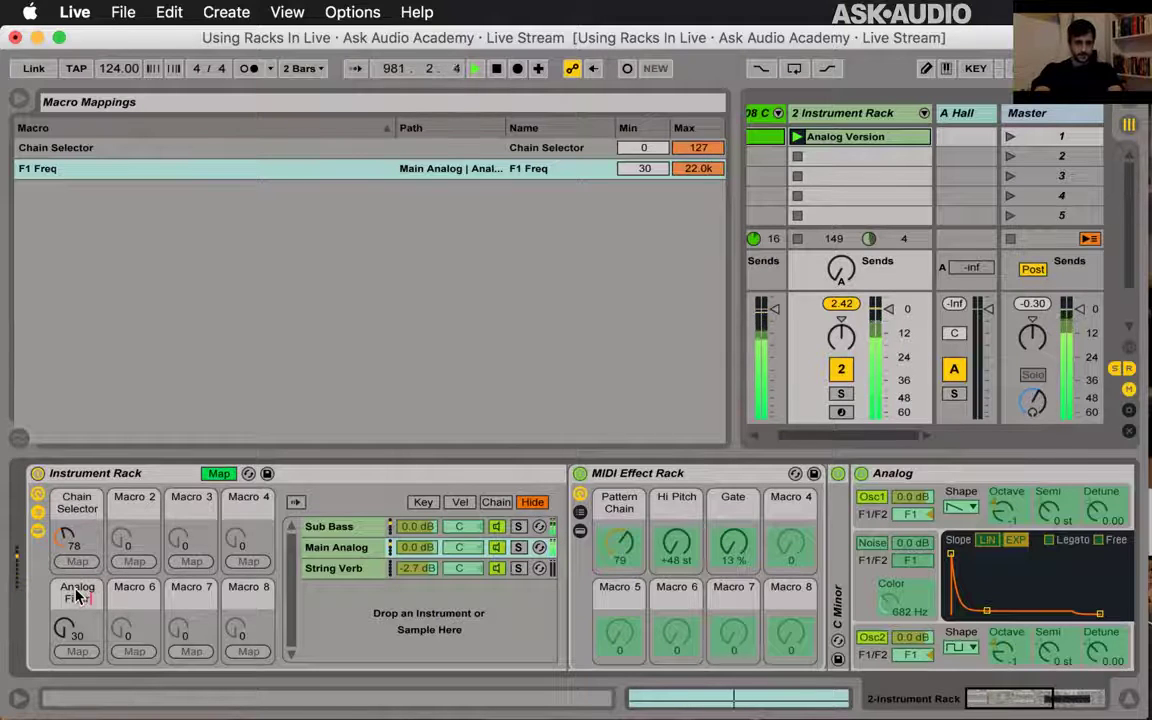
type("lter")
key("Return")
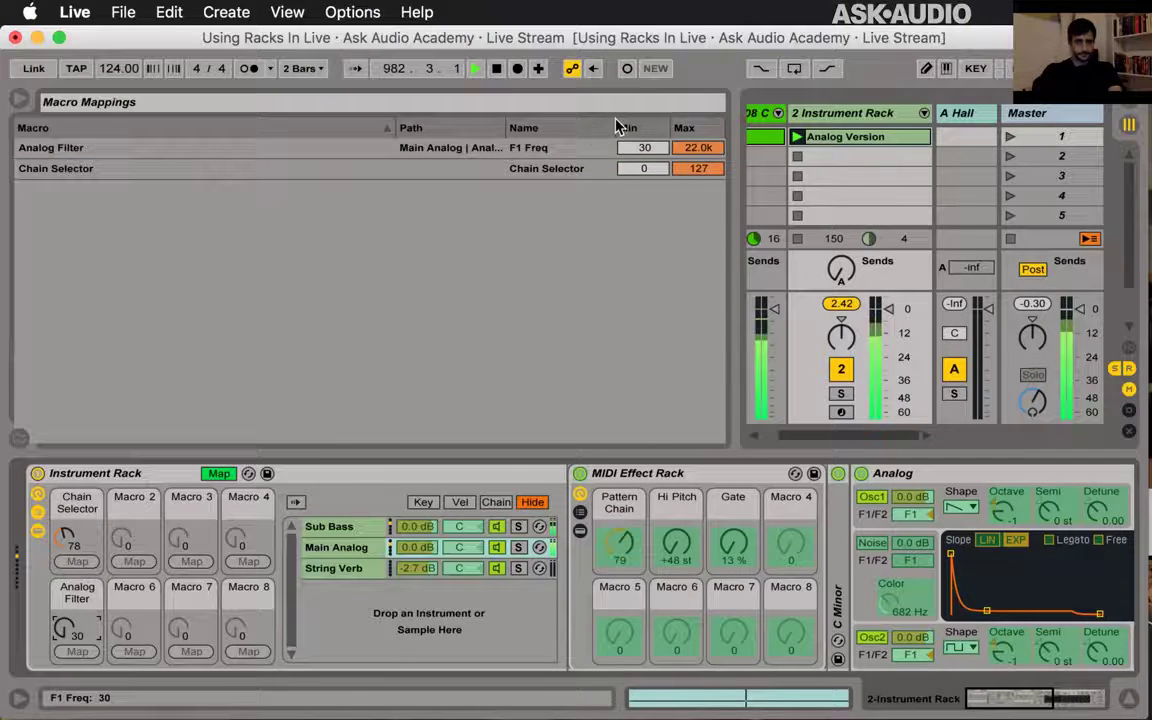
left_click_drag(644, 147, 644, 104)
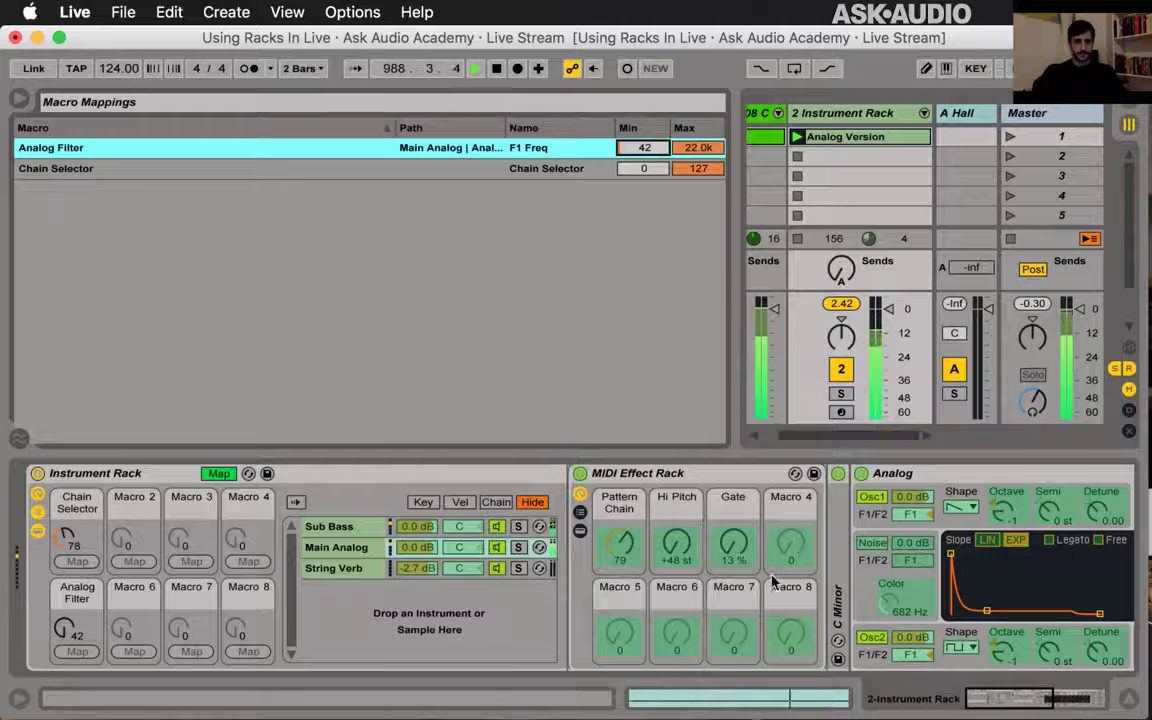
left_click(676, 545)
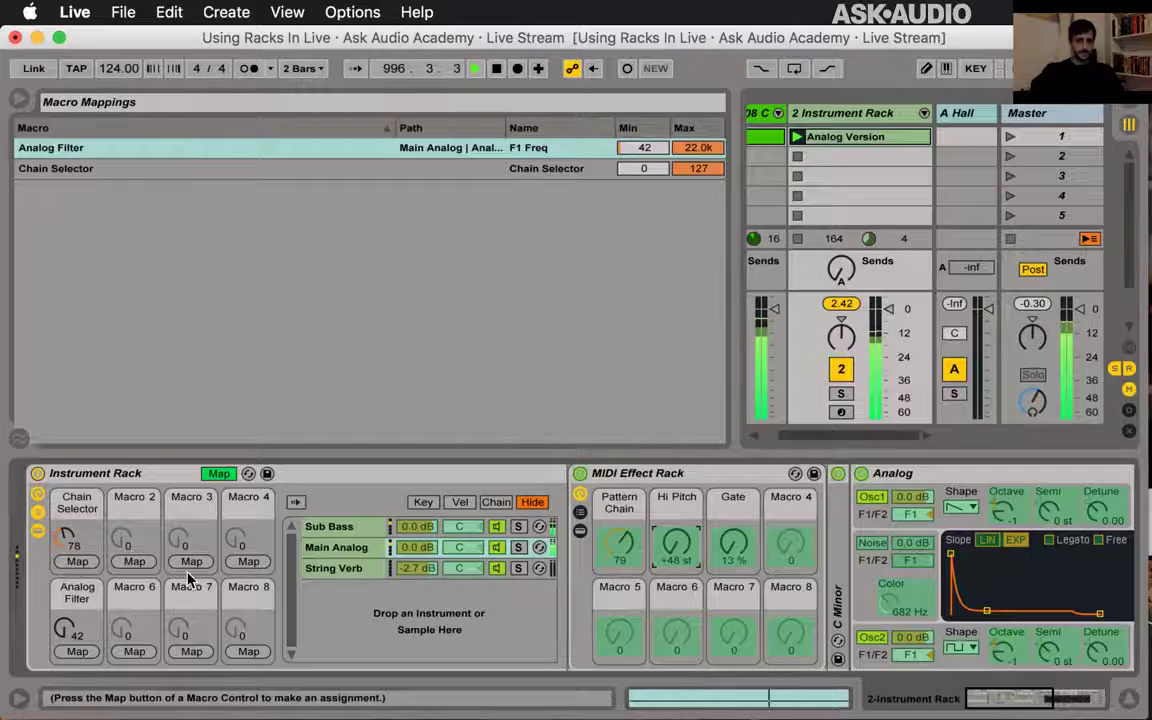
- Assign the MIDI rack's Pattern Chain to Macro 2 and rename Macro 1 from Chain Selector to 'Inst. Chain'
left_click(617, 556)
left_click(132, 560)
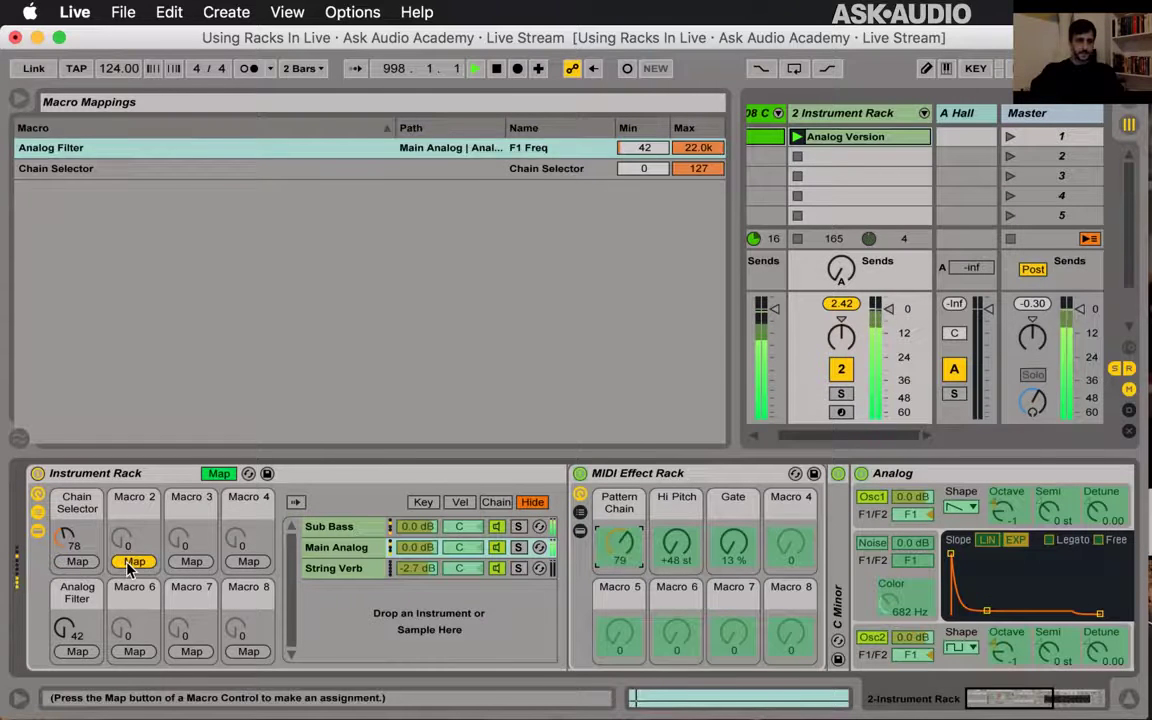
left_click(85, 508)
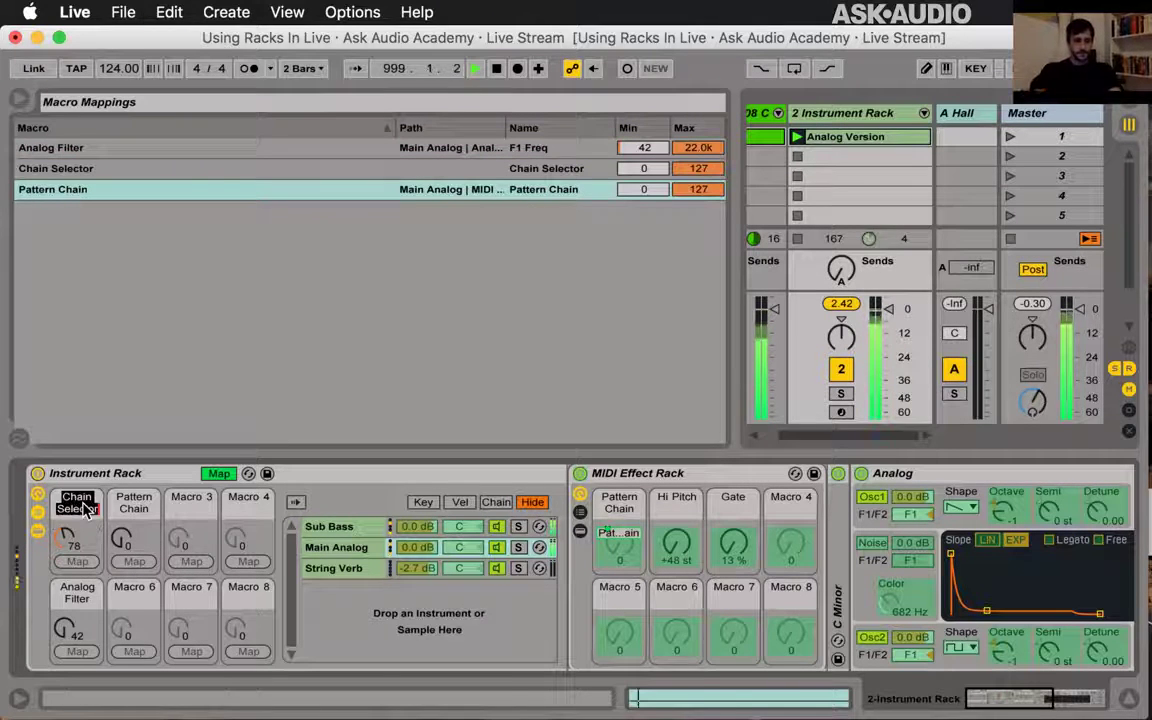
key("super+r")
key("BackSpace")
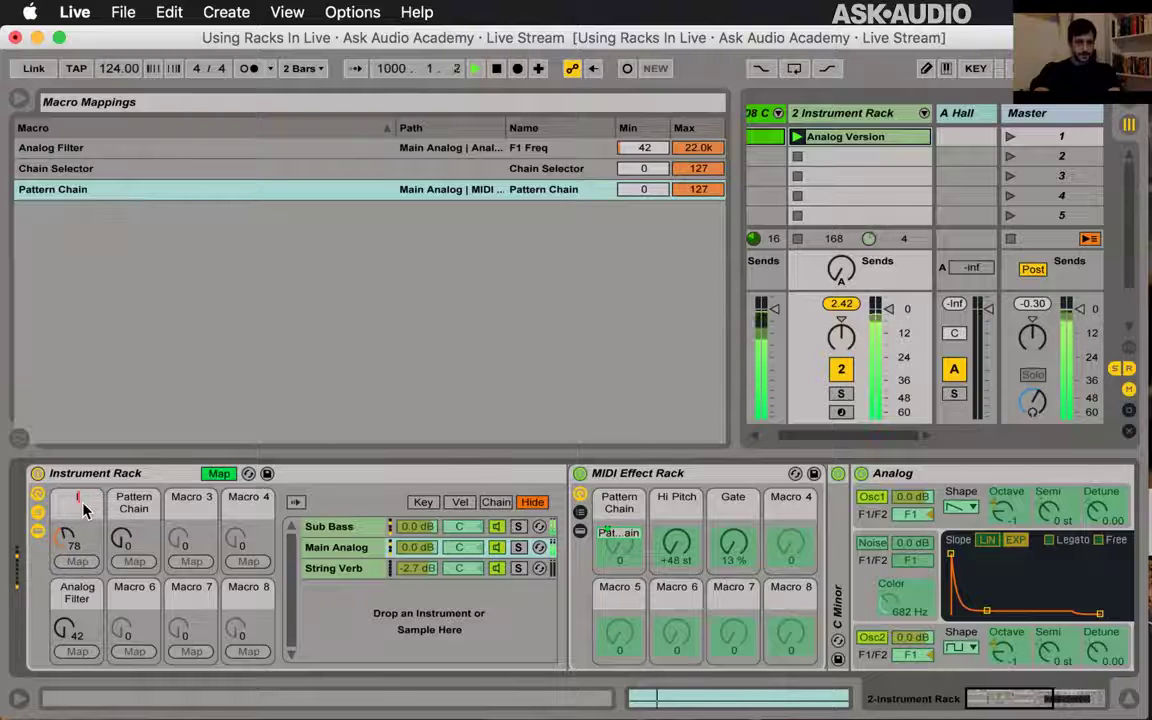
type("Instru")
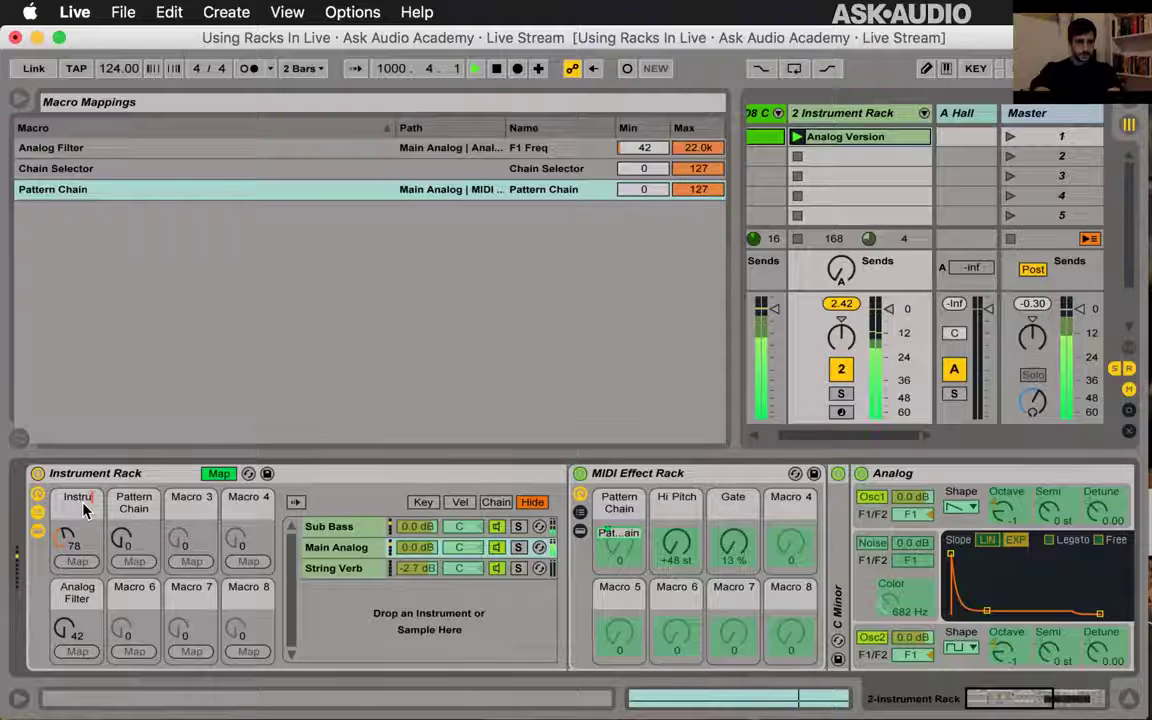
key("BackSpace")
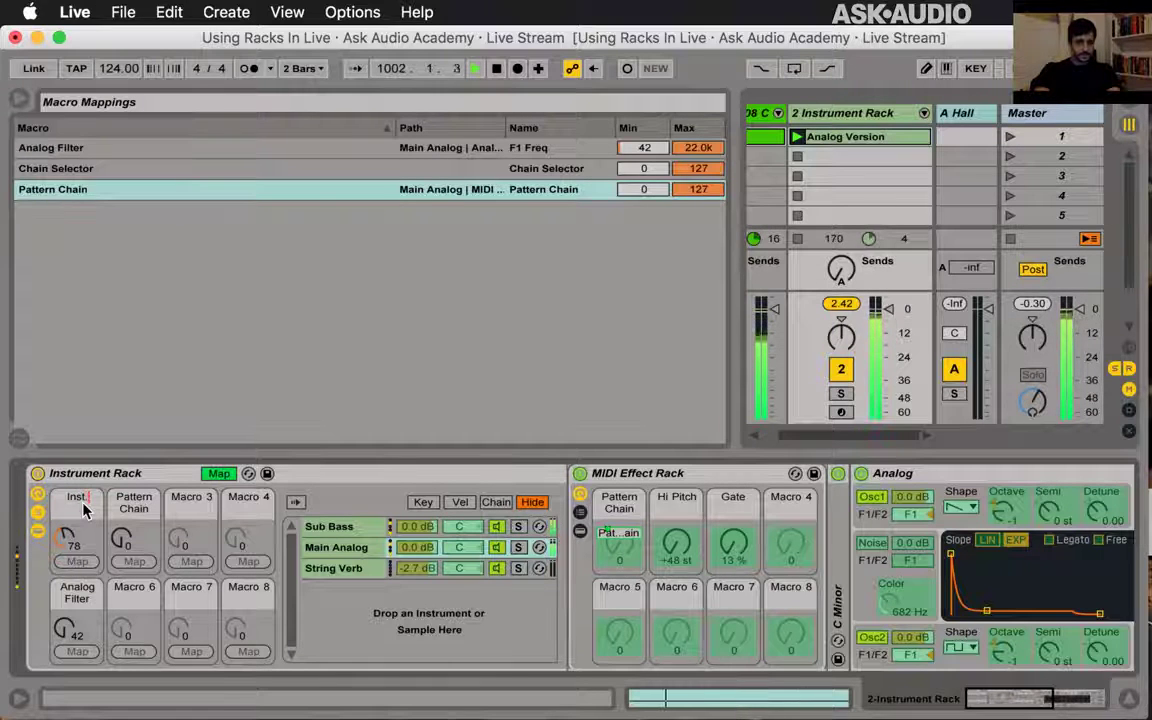
type(".Chain")
key("Return")
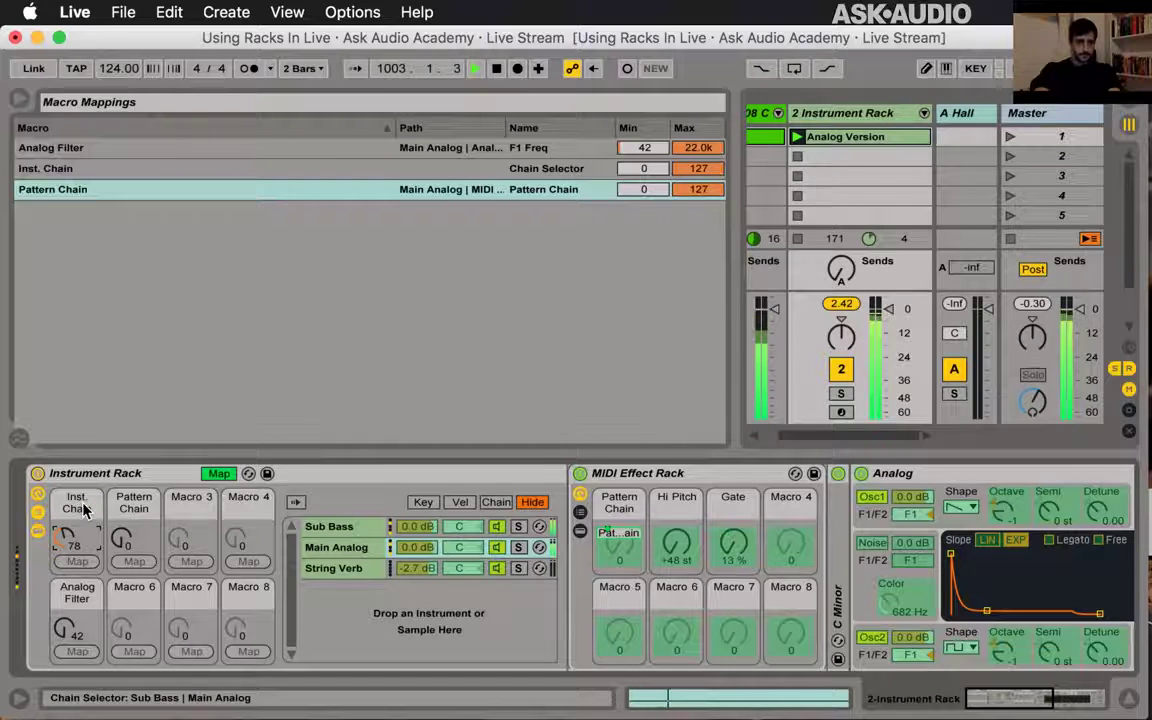
- Map Hi Pitch to Macro 3 and Gate to Macro 4, then exit Map mode and hide the chains
left_click(190, 505)
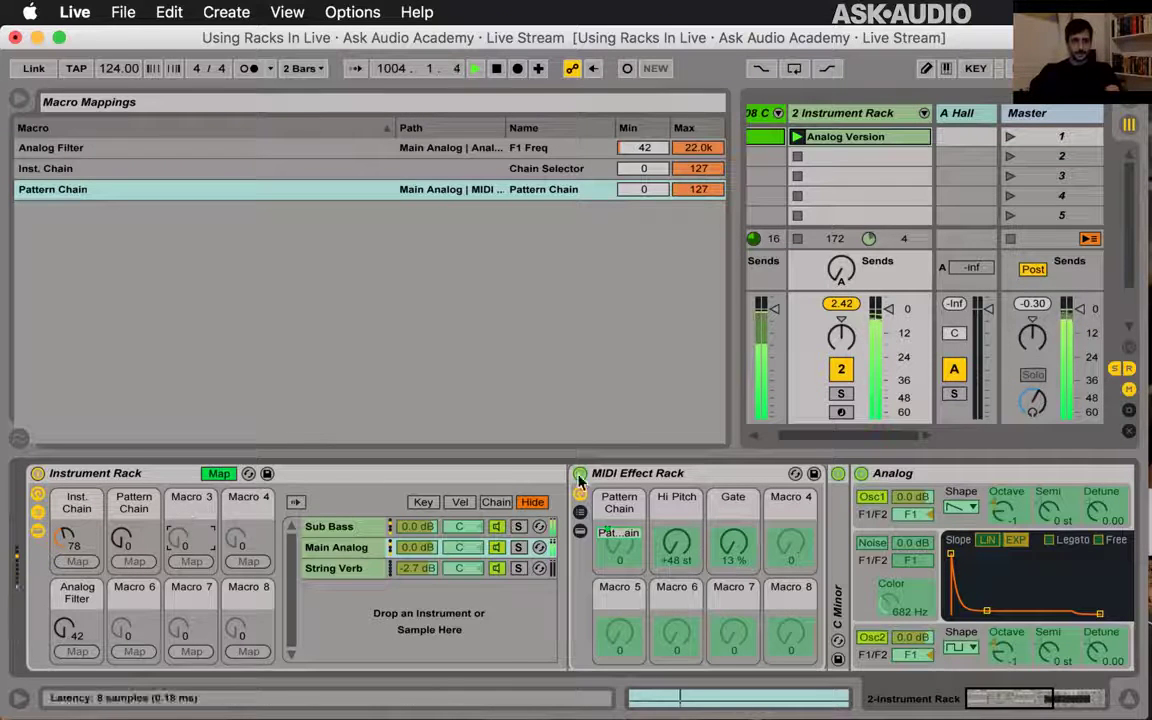
left_click(675, 540)
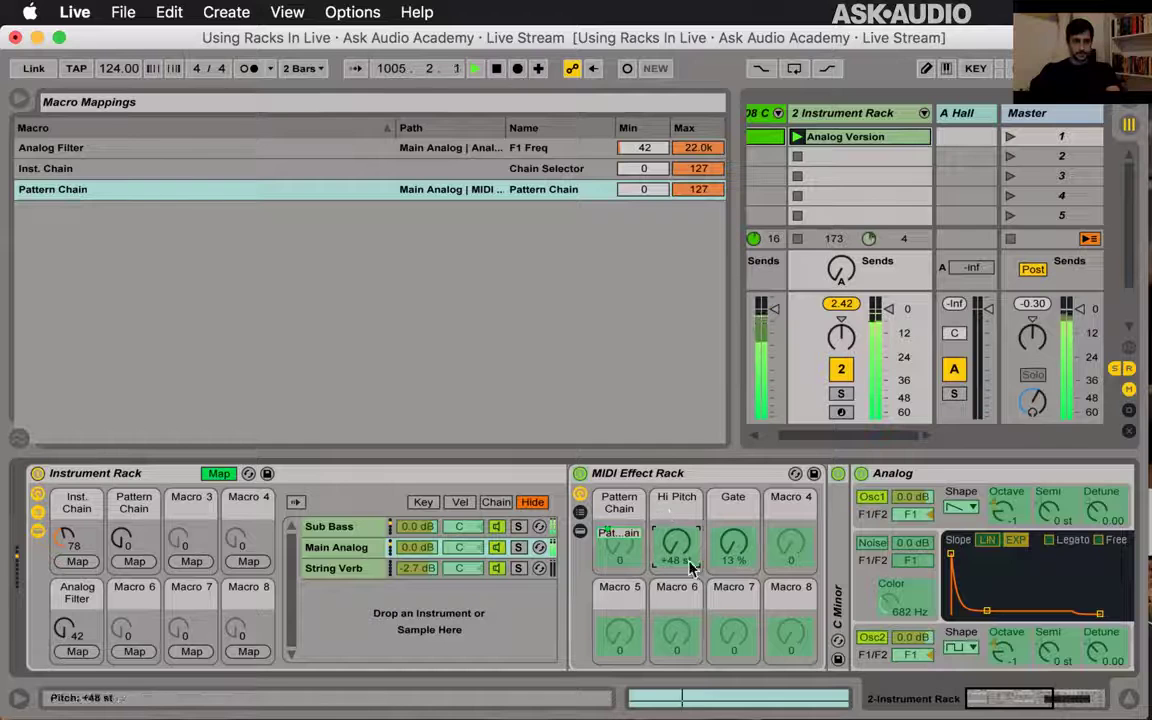
left_click(193, 562)
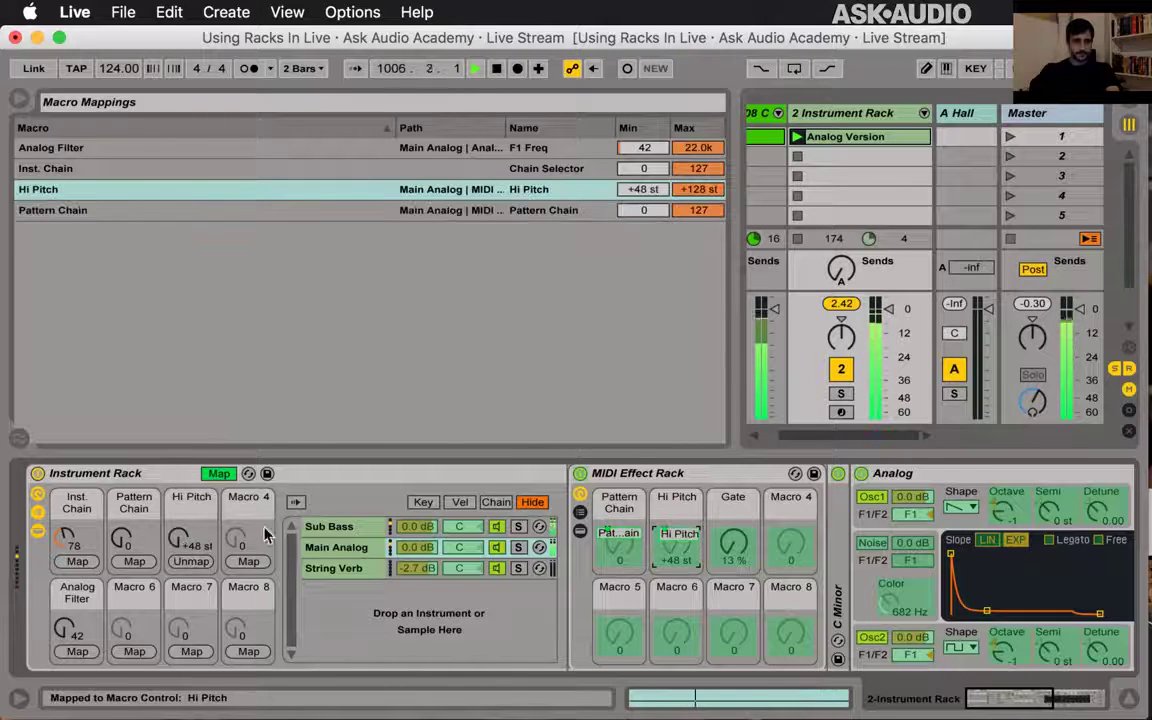
left_click(735, 513)
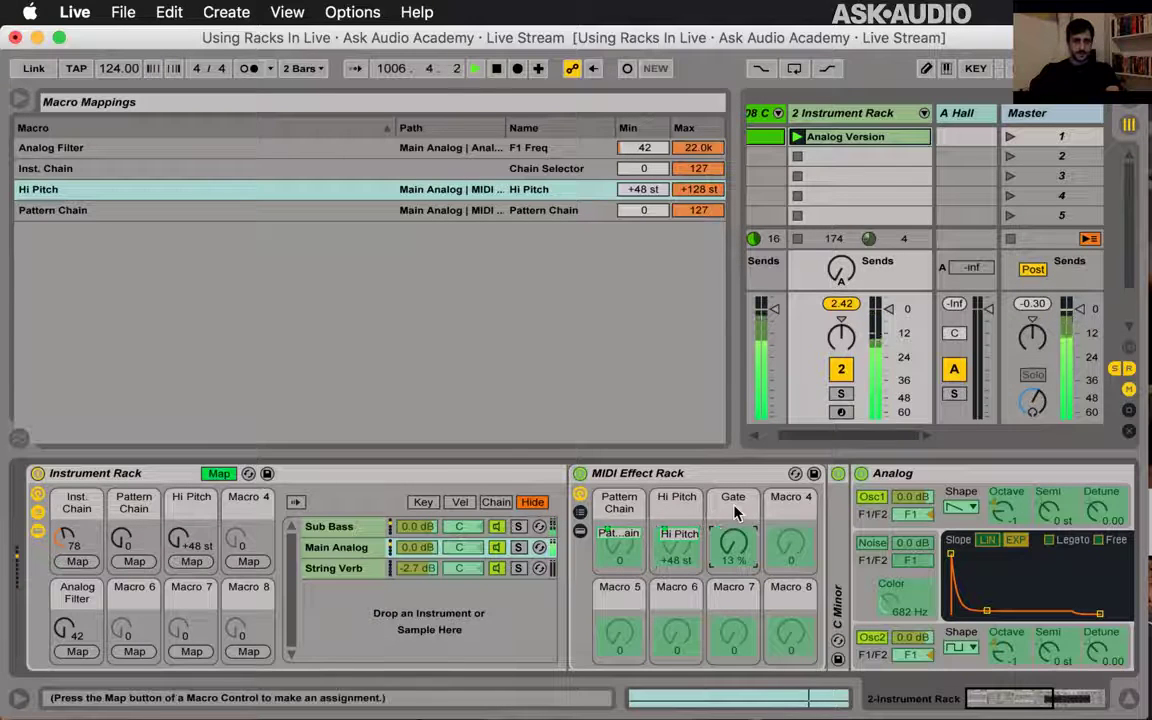
left_click(249, 561)
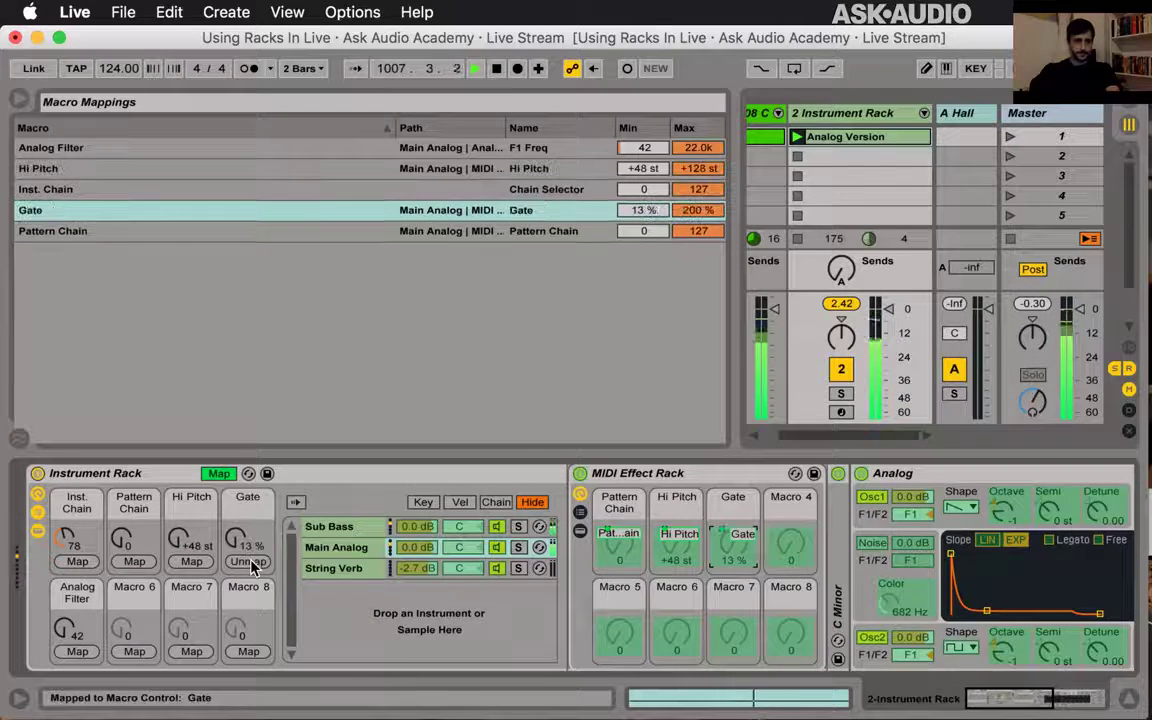
left_click(222, 475)
left_click(38, 530)
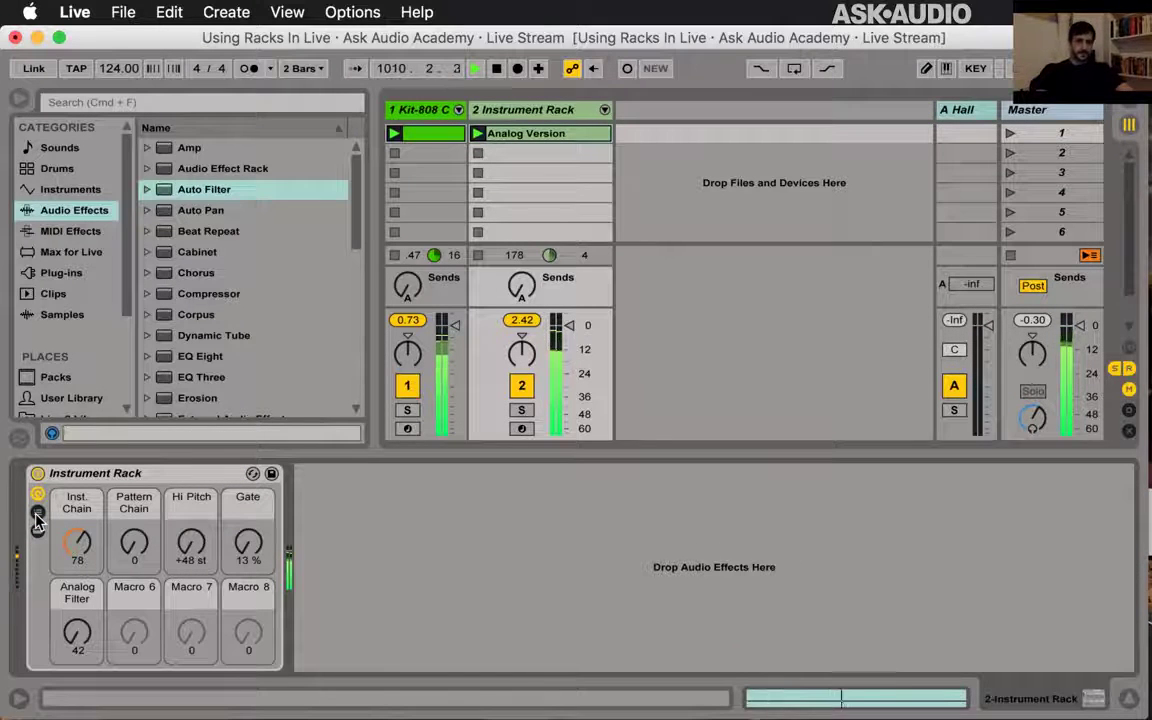
- Lock the rack to the controller and play the Pattern Chain and Hi Pitch macros
left_click(104, 481)
left_click_drag(119, 504, 119, 490)
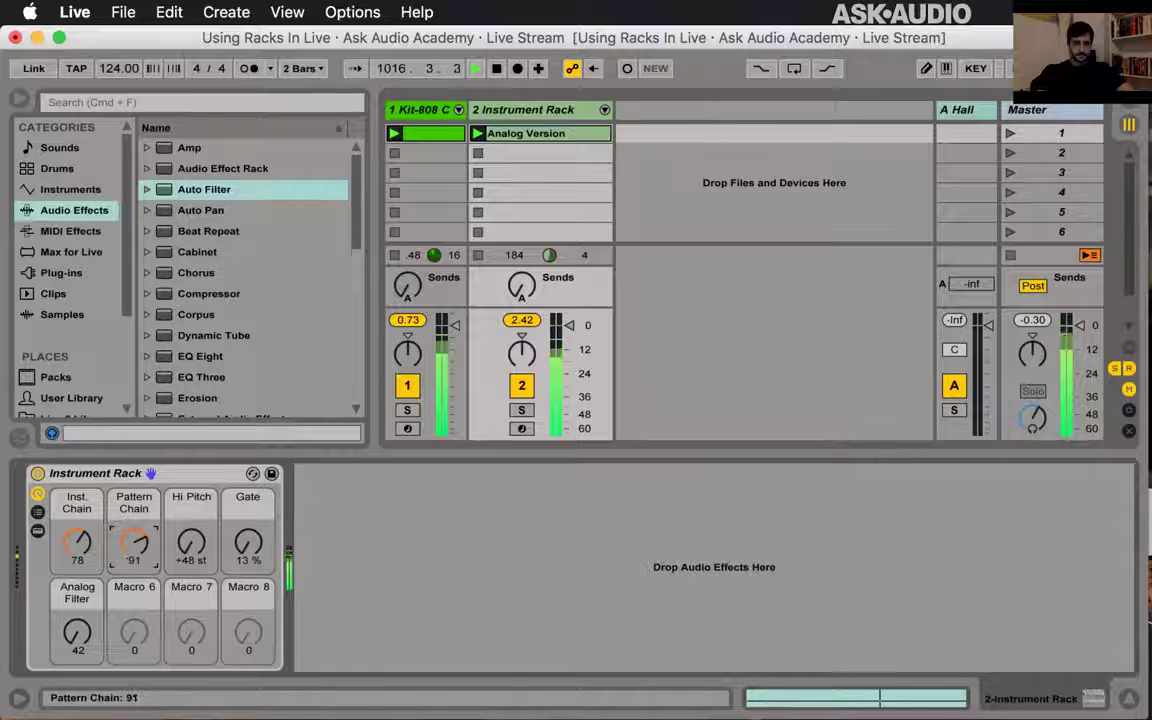
mouse_move(191, 543)
left_mouse_down()
mouse_move(191, 515)
mouse_move(191, 560)
mouse_move(191, 539)
mouse_move(248, 544)
mouse_move(248, 505)
mouse_move(248, 526)
left_mouse_up()
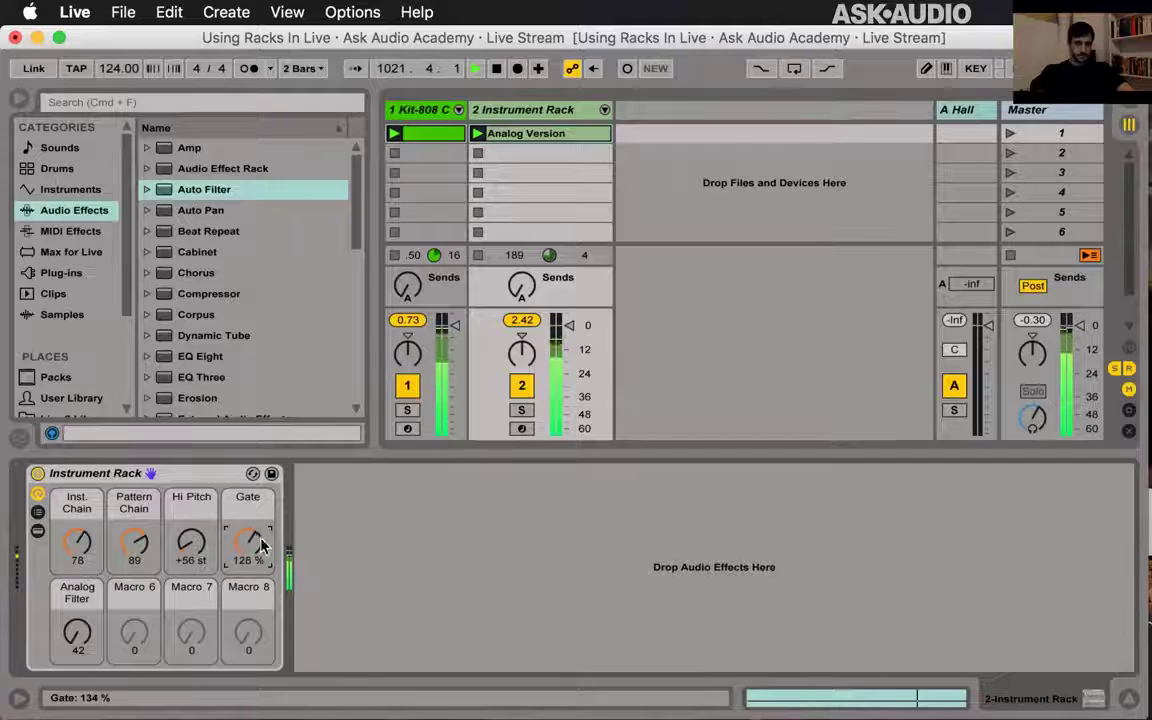
left_click(191, 543)
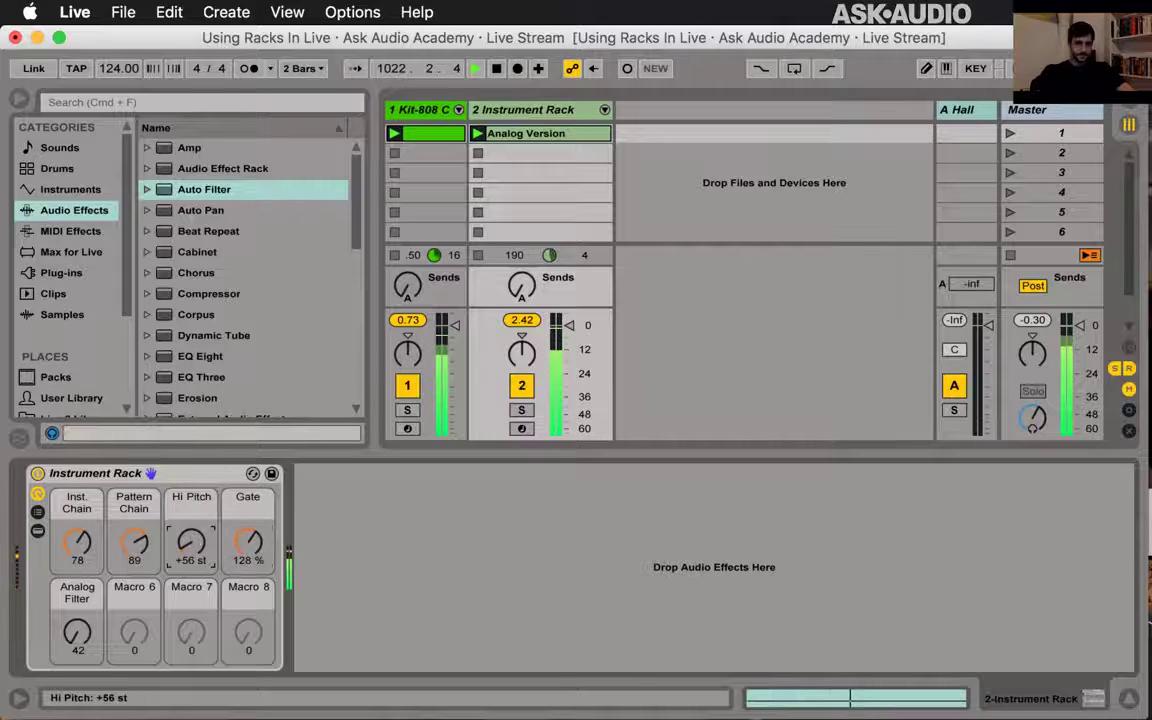
left_click_drag(191, 543, 191, 547)
- Play the Analog Filter, Gate, Inst. Chain and Pattern Chain macros, ending Inst. Chain 107, Pattern Chain 79
left_click(77, 632)
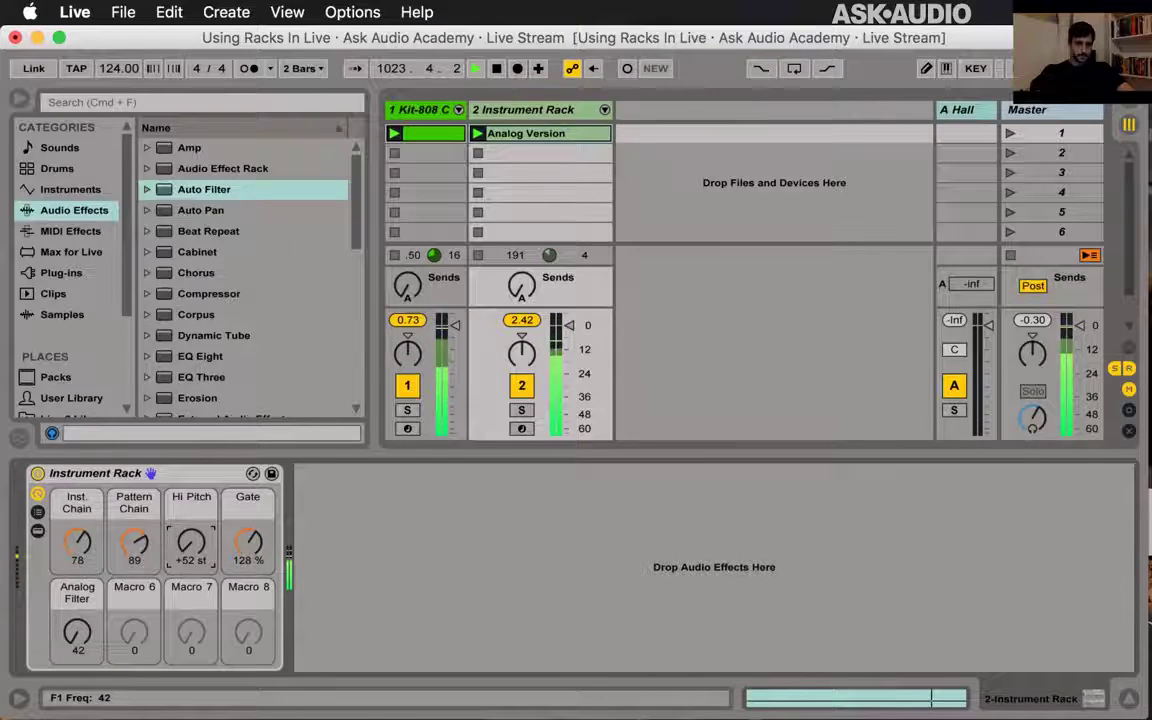
left_click_drag(77, 632, 77, 612)
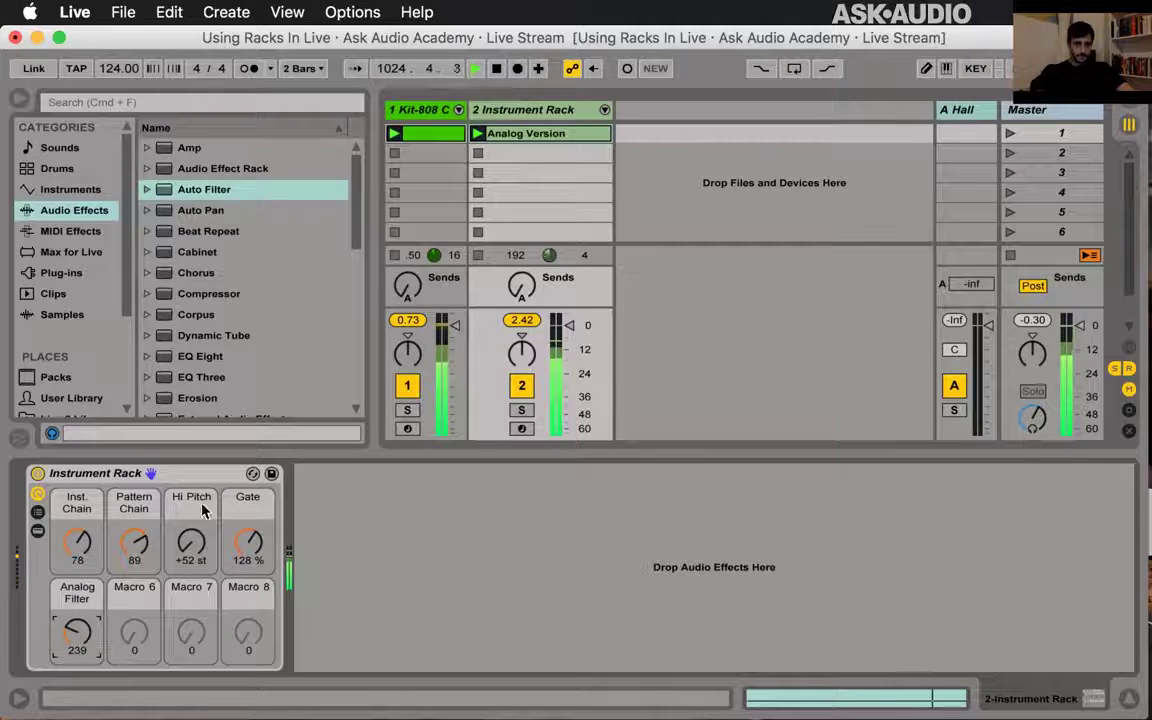
left_click_drag(191, 543, 191, 548)
mouse_move(266, 540)
left_mouse_down()
mouse_move(266, 505)
mouse_move(4, 630)
left_mouse_up()
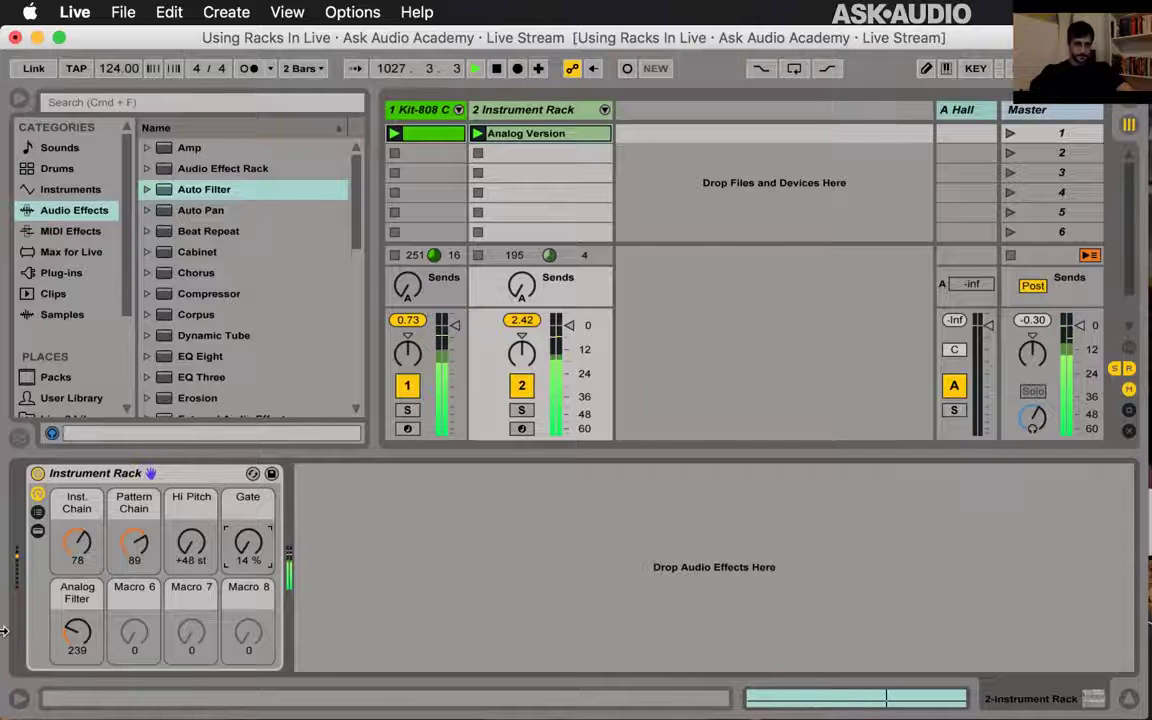
mouse_move(77, 632)
left_mouse_down()
mouse_move(77, 680)
mouse_move(92, 630)
left_mouse_up()
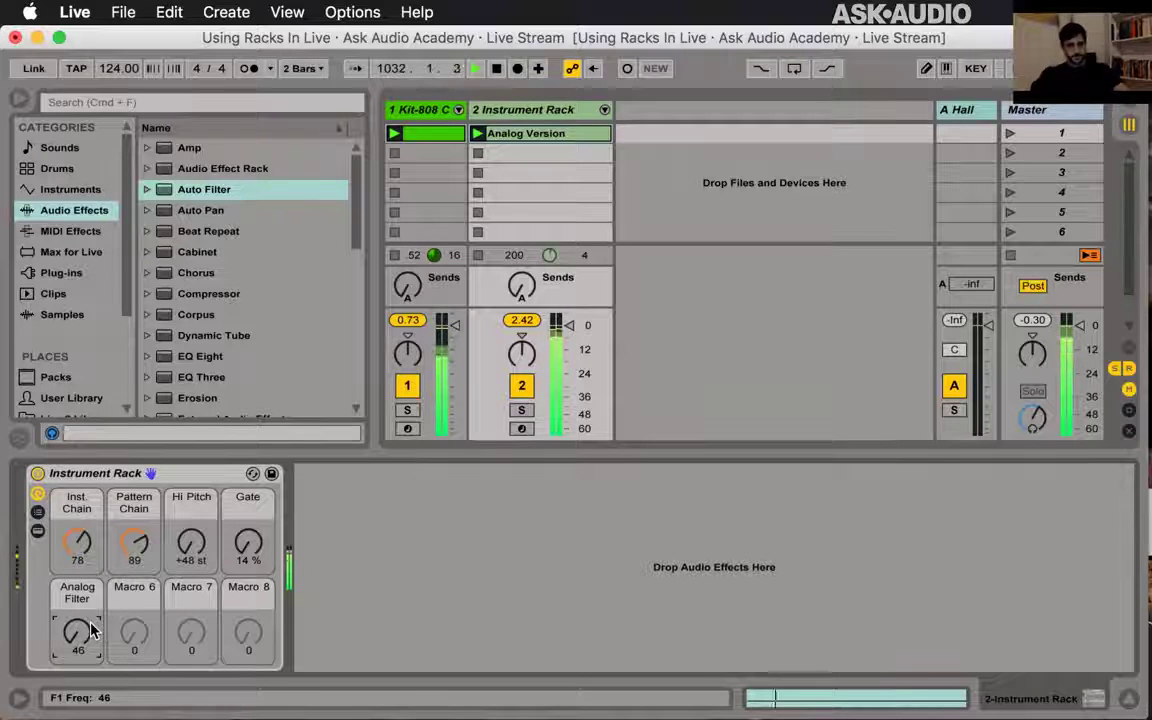
left_click_drag(90, 630, 90, 638)
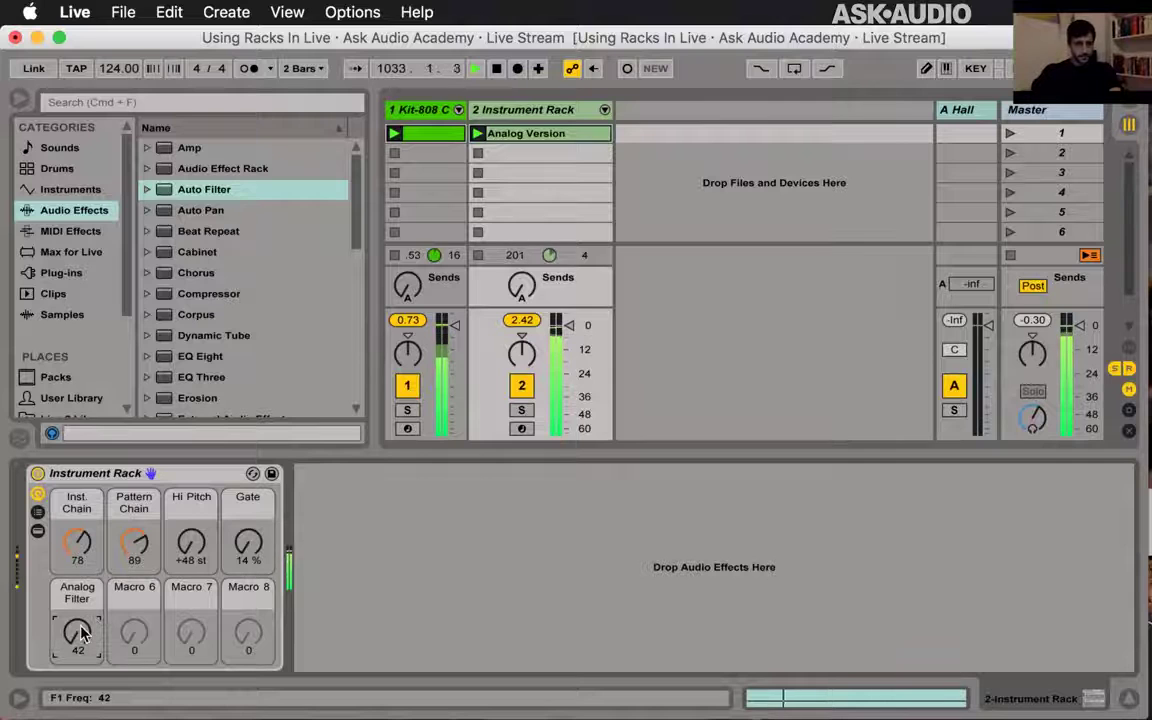
mouse_move(72, 495)
left_mouse_down()
mouse_move(72, 530)
mouse_move(72, 474)
left_mouse_up()
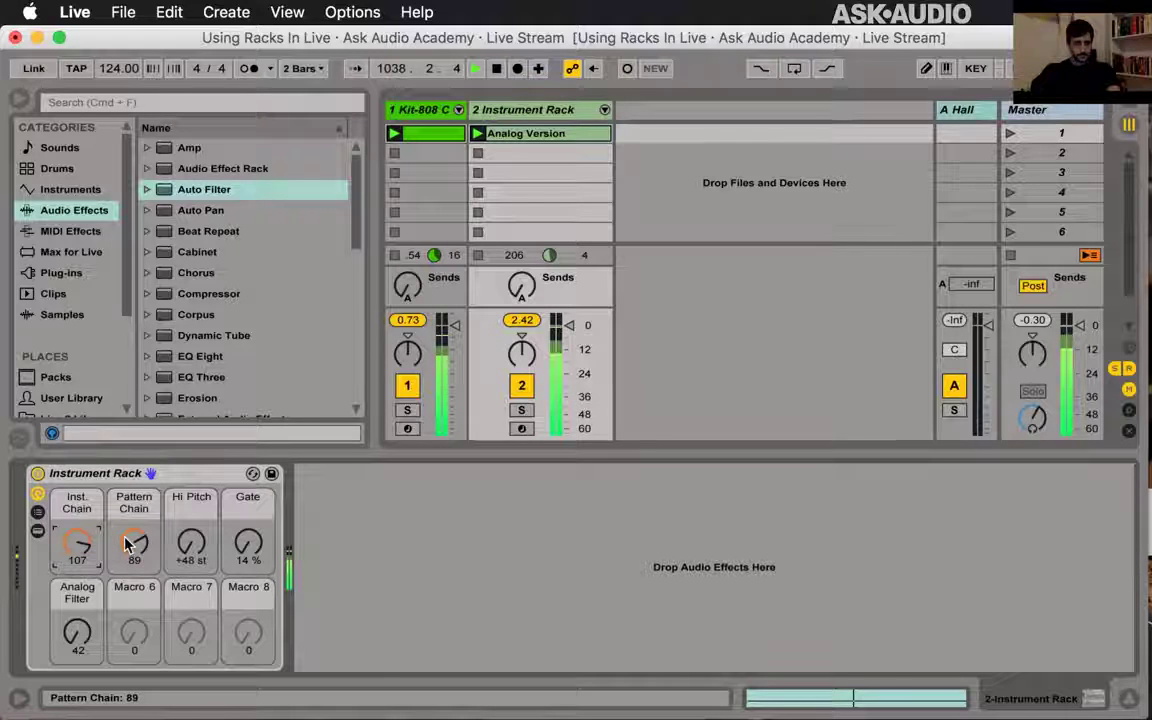
mouse_move(128, 543)
left_mouse_down()
mouse_move(128, 554)
mouse_move(134, 542)
left_mouse_up()
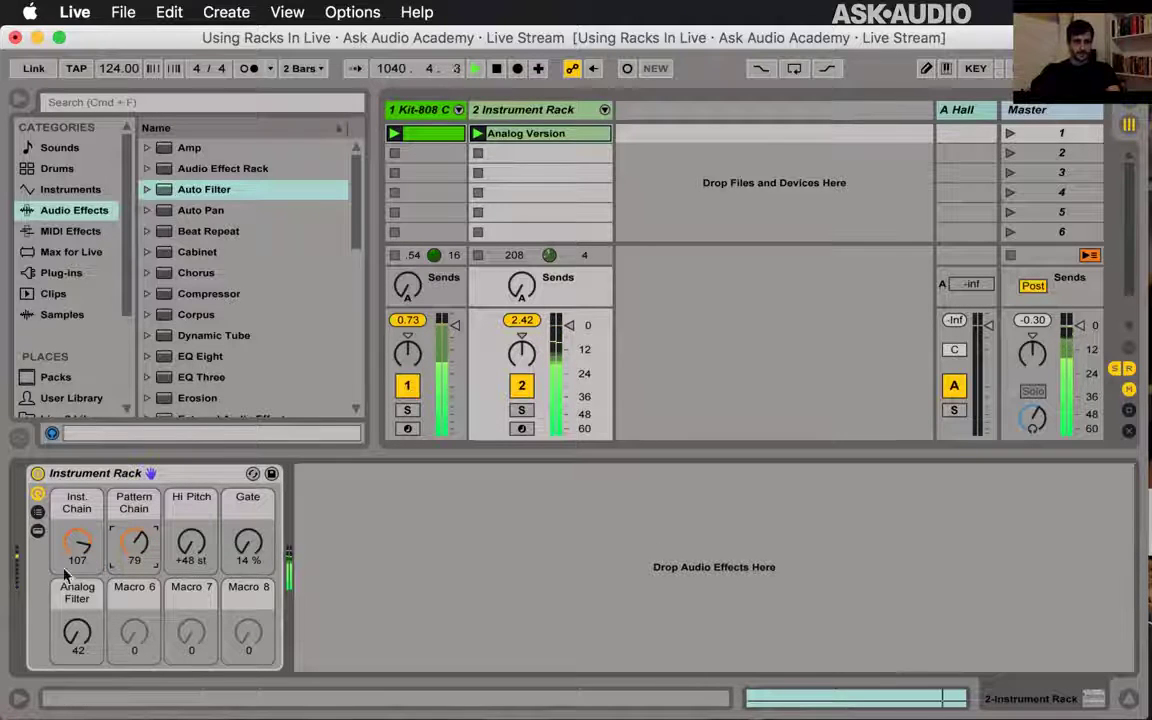